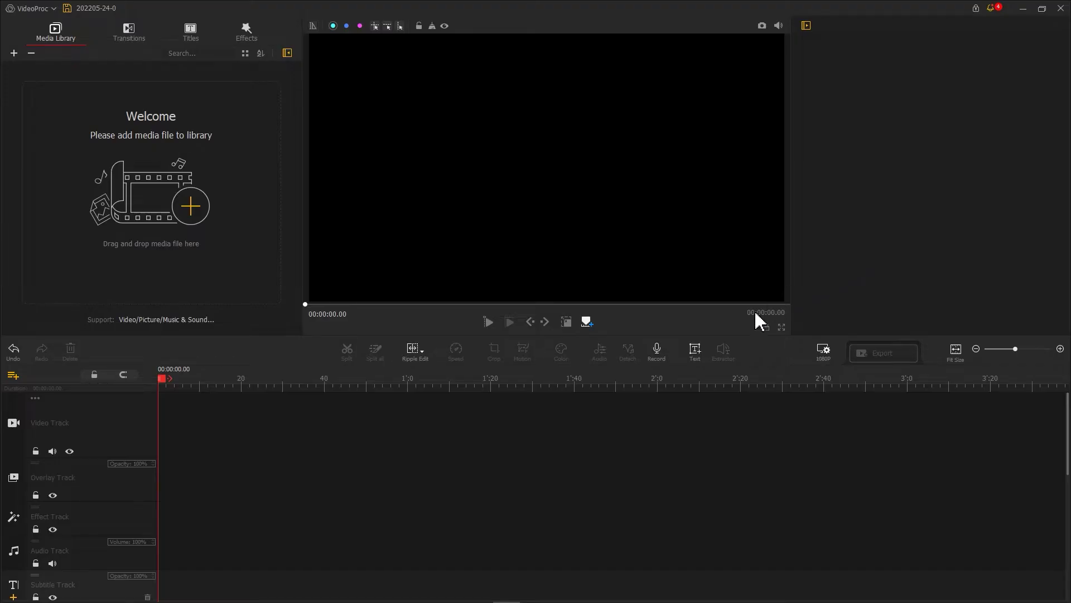
Add a title reading ADVENTURE in BD Cartoon Shout font, widened to fit on one line
{"action": "left_click", "coordinate": [701, 350]}
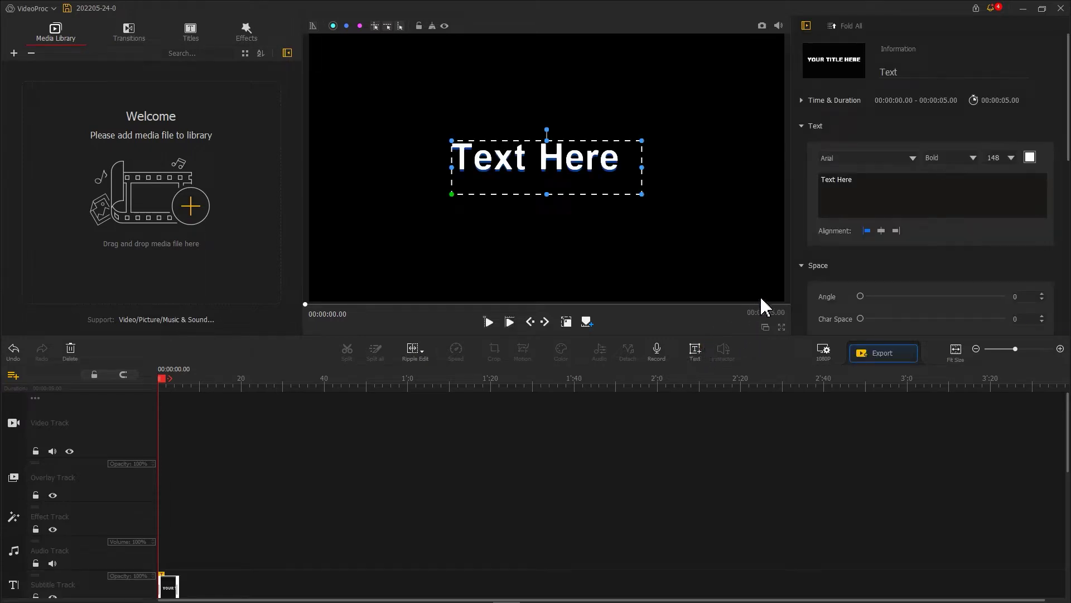
{"action": "left_click_drag", "start_coordinate": [861, 182], "coordinate": [805, 182]}
{"action": "type", "text": "ADVE"}
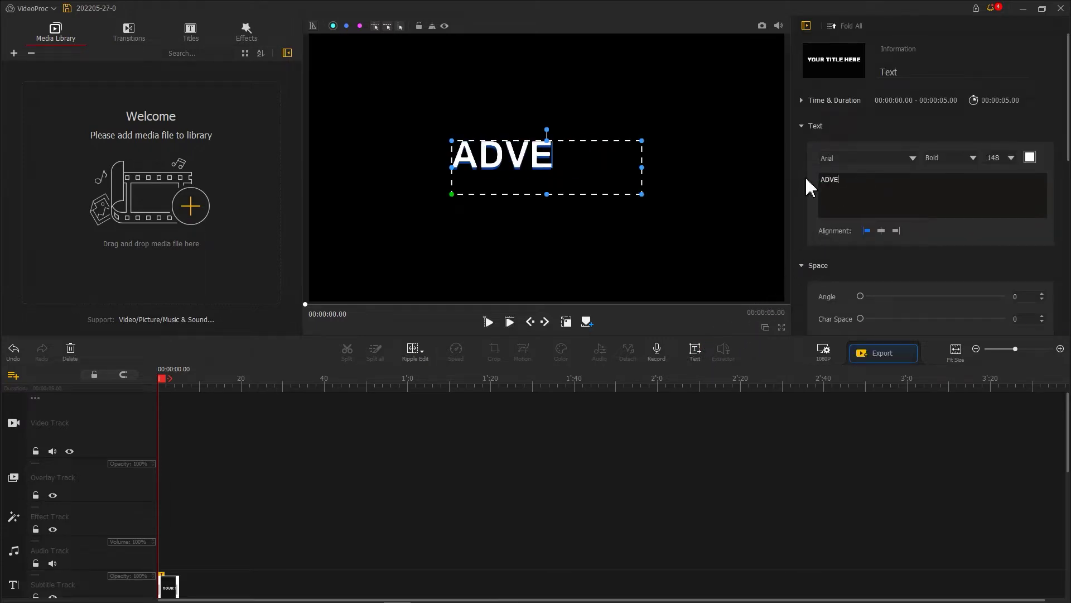
{"action": "type", "text": "NTURE"}
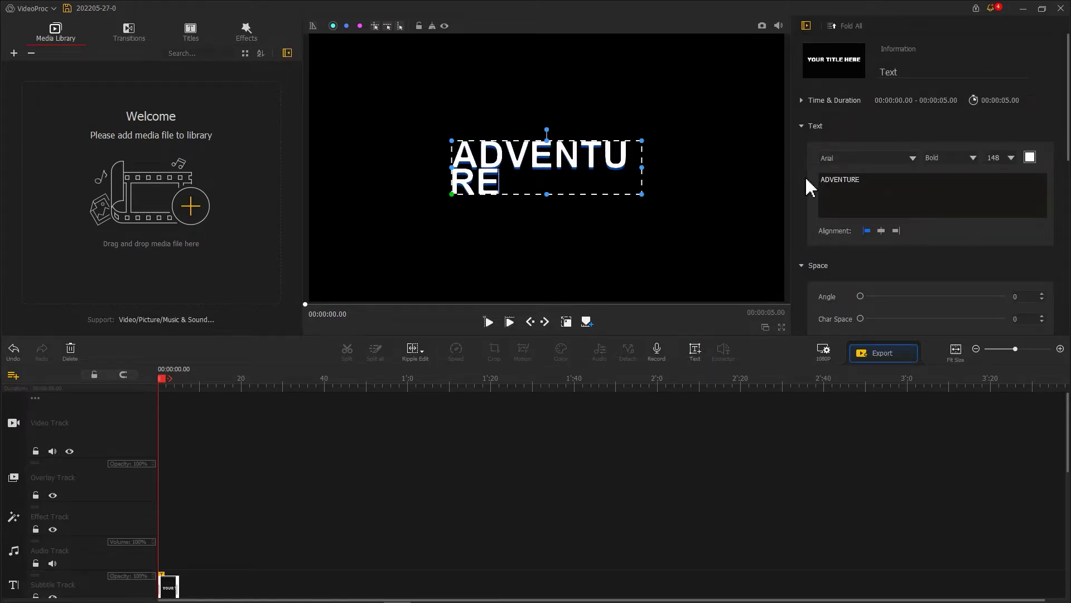
{"action": "left_click", "coordinate": [911, 159]}
{"action": "scroll", "coordinate": [909, 173], "scroll_direction": "down", "scroll_amount": 3}
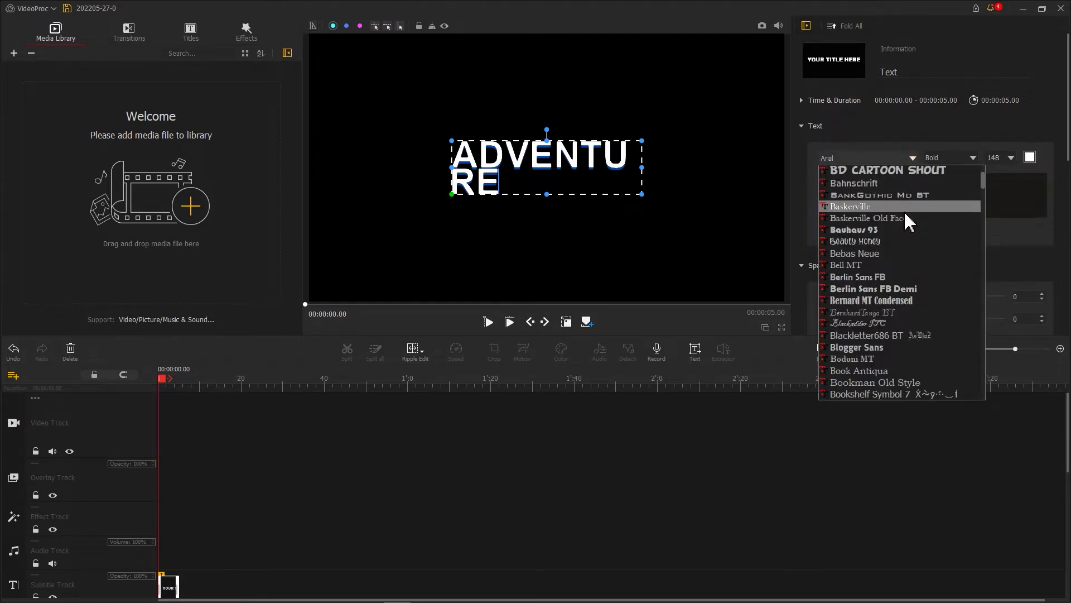
{"action": "left_click", "coordinate": [896, 171]}
{"action": "left_click_drag", "start_coordinate": [643, 168], "coordinate": [723, 166]}
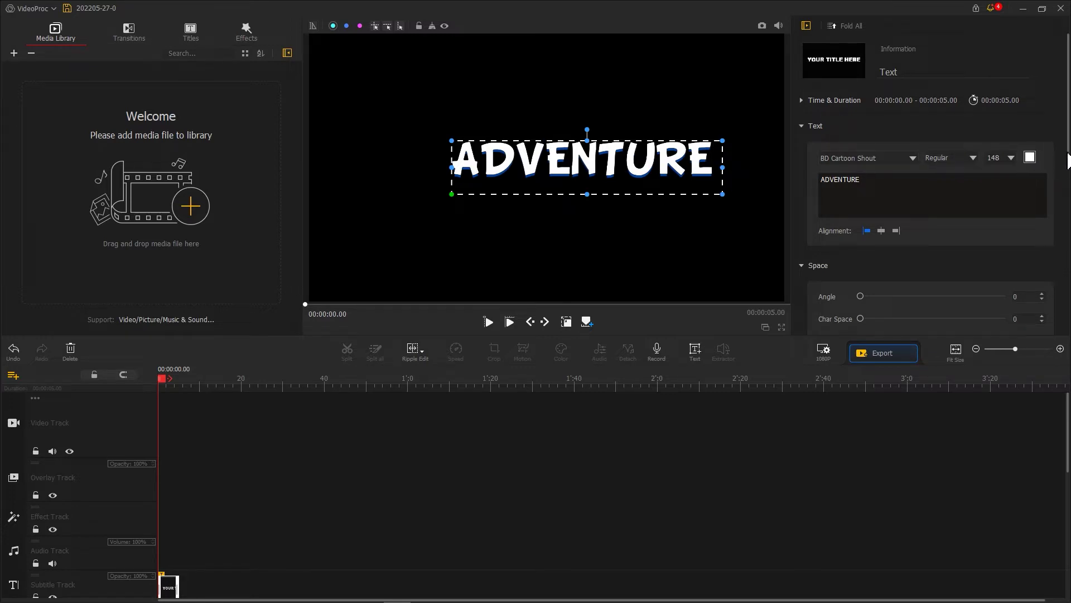
Set the title's shadow offset to 0, enlarge it across the full frame, and take a snapshot
{"action": "left_click_drag", "start_coordinate": [1068, 160], "coordinate": [1068, 317]}
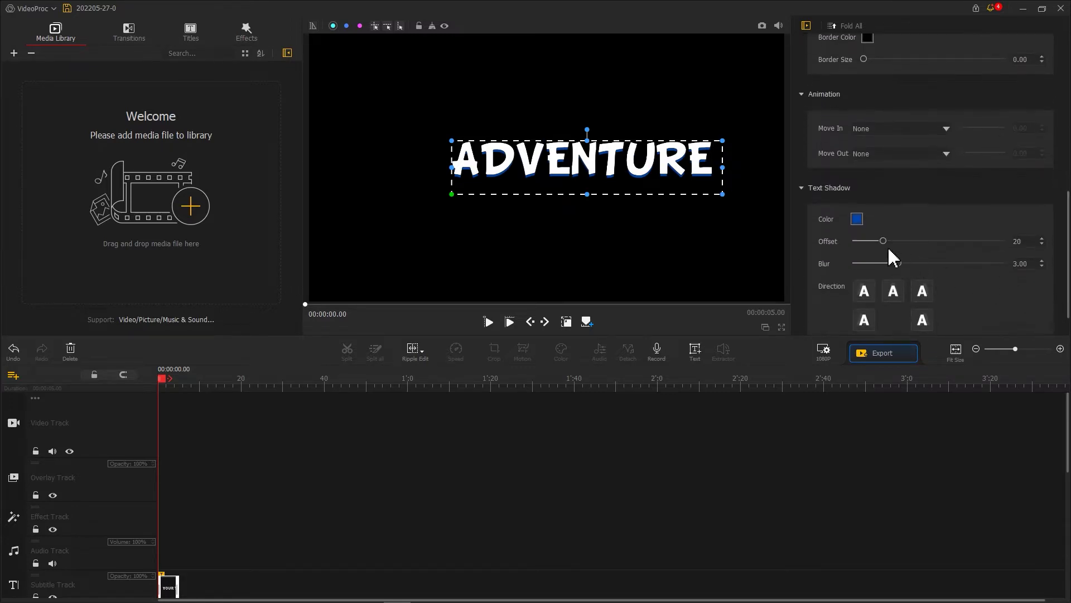
{"action": "left_click_drag", "start_coordinate": [883, 240], "coordinate": [853, 241]}
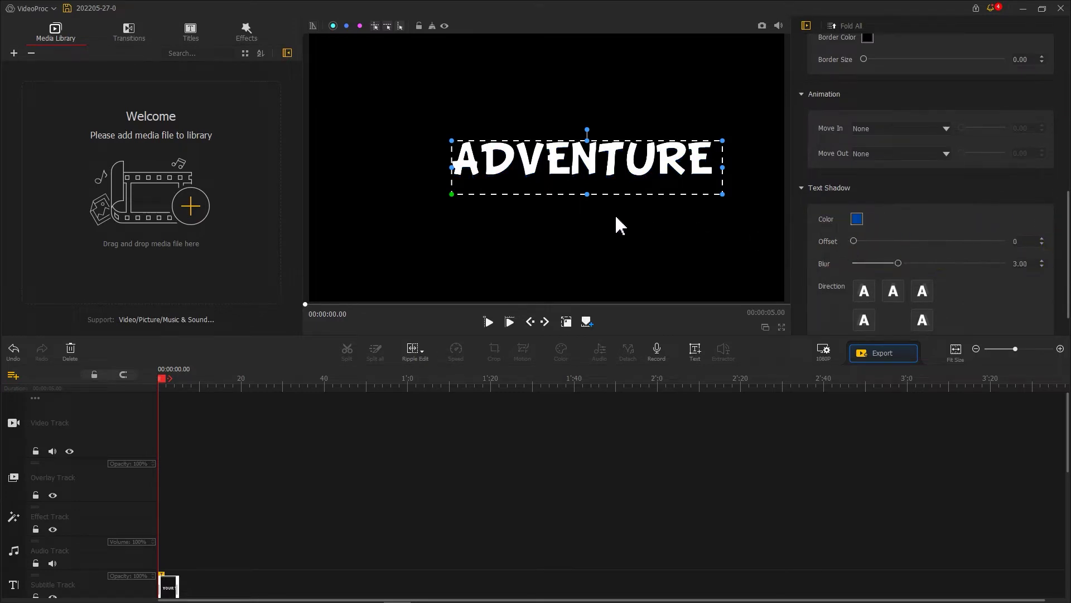
{"action": "left_click_drag", "start_coordinate": [453, 201], "coordinate": [315, 234]}
{"action": "mouse_move", "coordinate": [723, 141]}
{"action": "left_mouse_down"}
{"action": "mouse_move", "coordinate": [789, 92]}
{"action": "mouse_move", "coordinate": [716, 144]}
{"action": "left_mouse_up"}
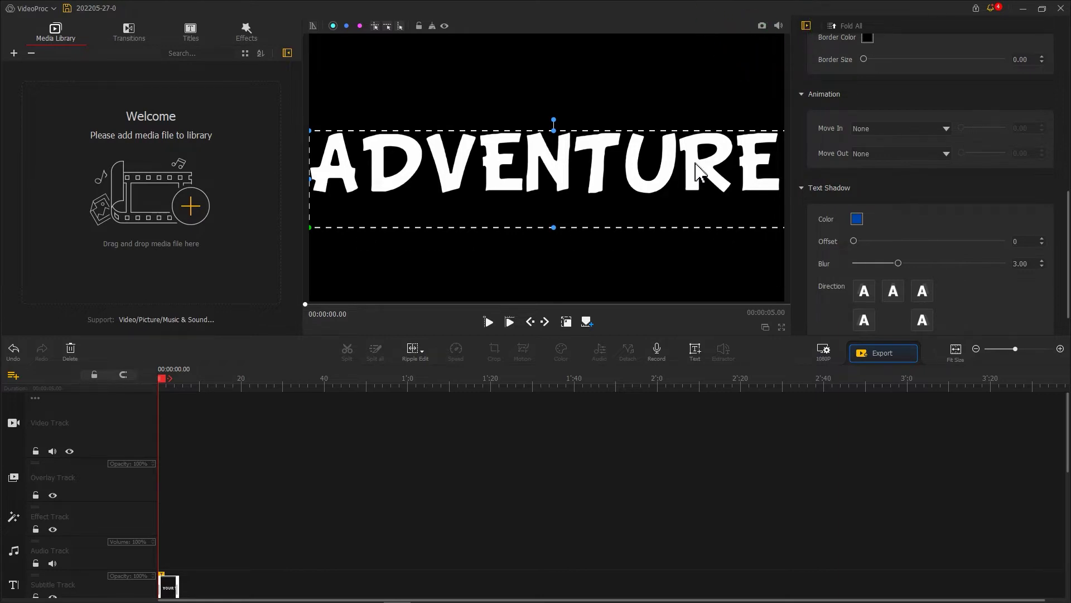
{"action": "left_click", "coordinate": [762, 26]}
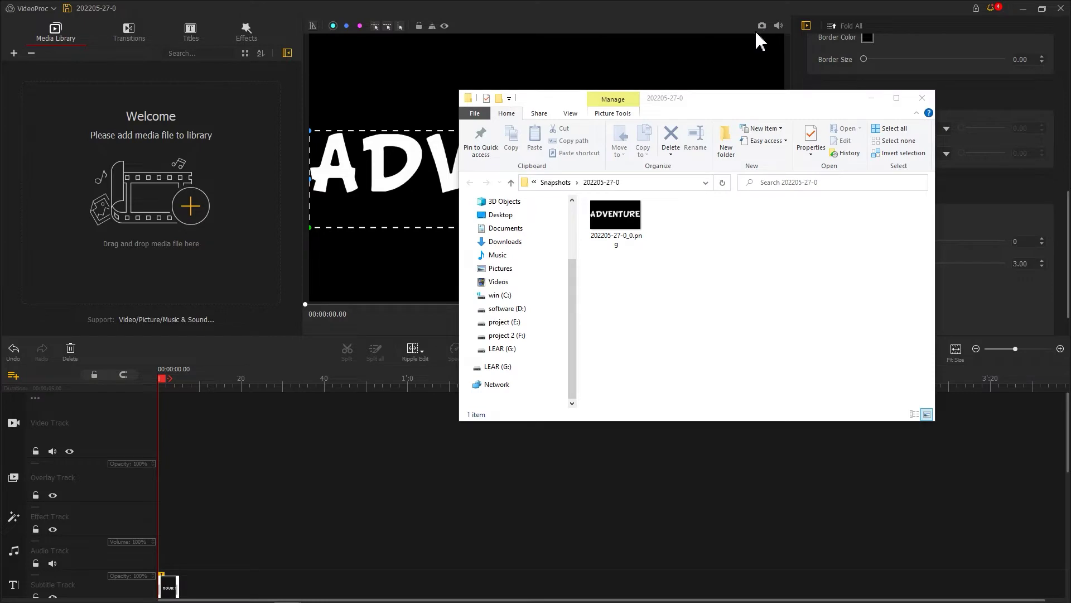
Import the snapshot 202205-27-0_0.png from the Snapshots folder into the media library
{"action": "left_click_drag", "start_coordinate": [615, 215], "coordinate": [195, 190]}
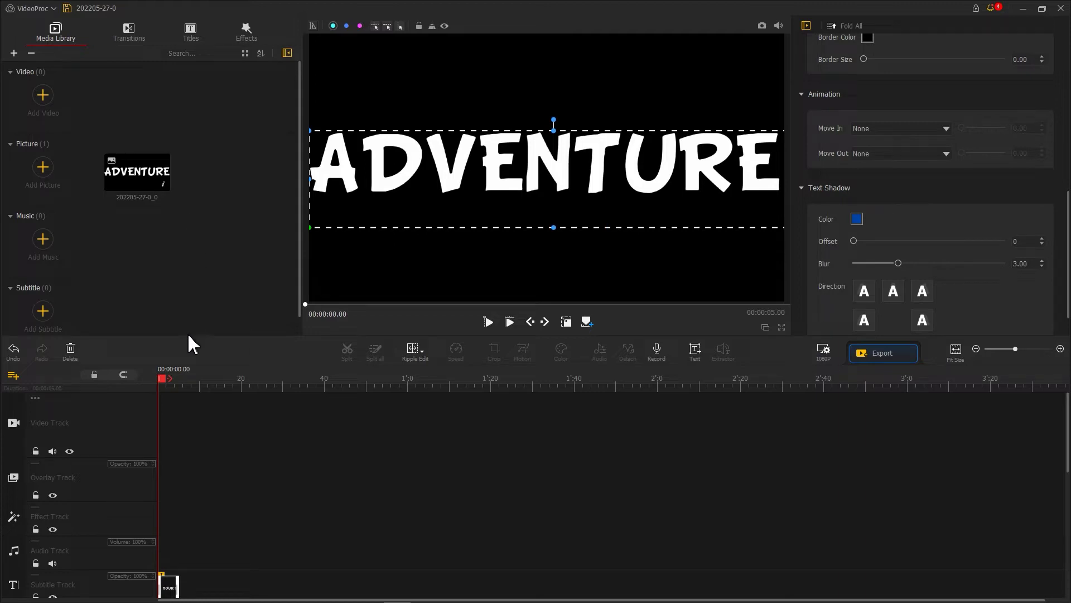
Delete the title clip and enlarge the ADVENTURE snapshot image to fill the frame
{"action": "right_click", "coordinate": [169, 585]}
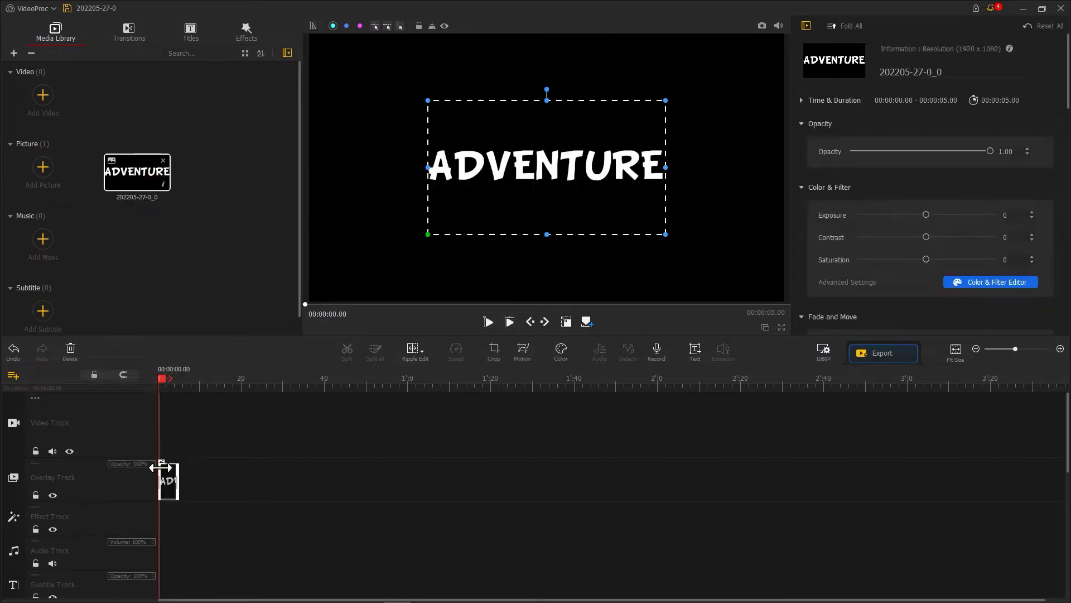
{"action": "left_click_drag", "start_coordinate": [430, 232], "coordinate": [318, 296]}
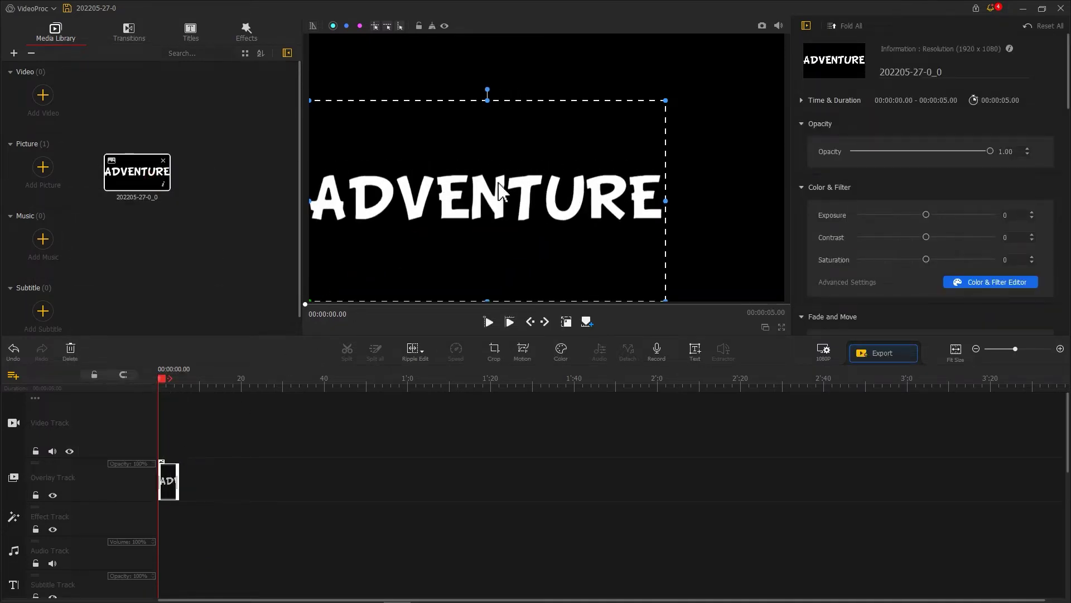
{"action": "left_click_drag", "start_coordinate": [665, 101], "coordinate": [777, 42]}
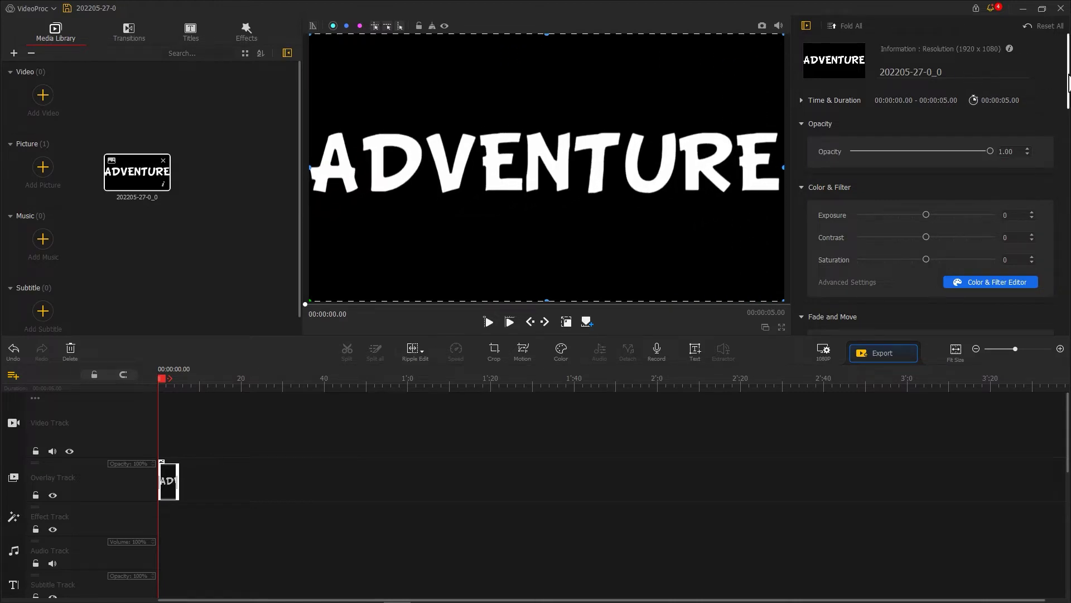
Set the ADVENTURE overlay's blend mode to Darken
{"action": "left_click_drag", "start_coordinate": [1069, 84], "coordinate": [1068, 279]}
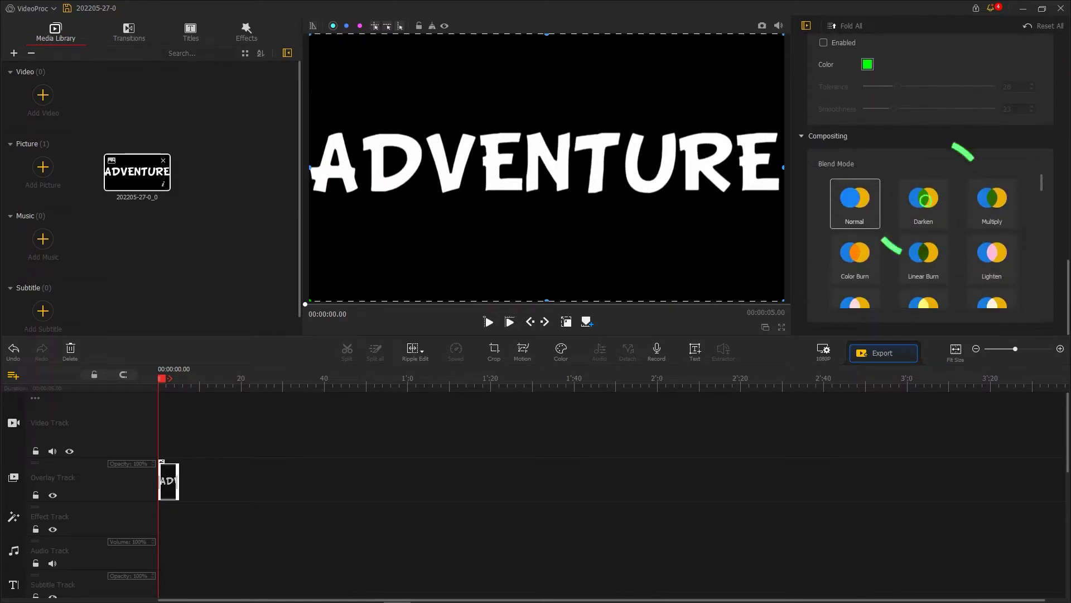
{"action": "left_click", "coordinate": [925, 199]}
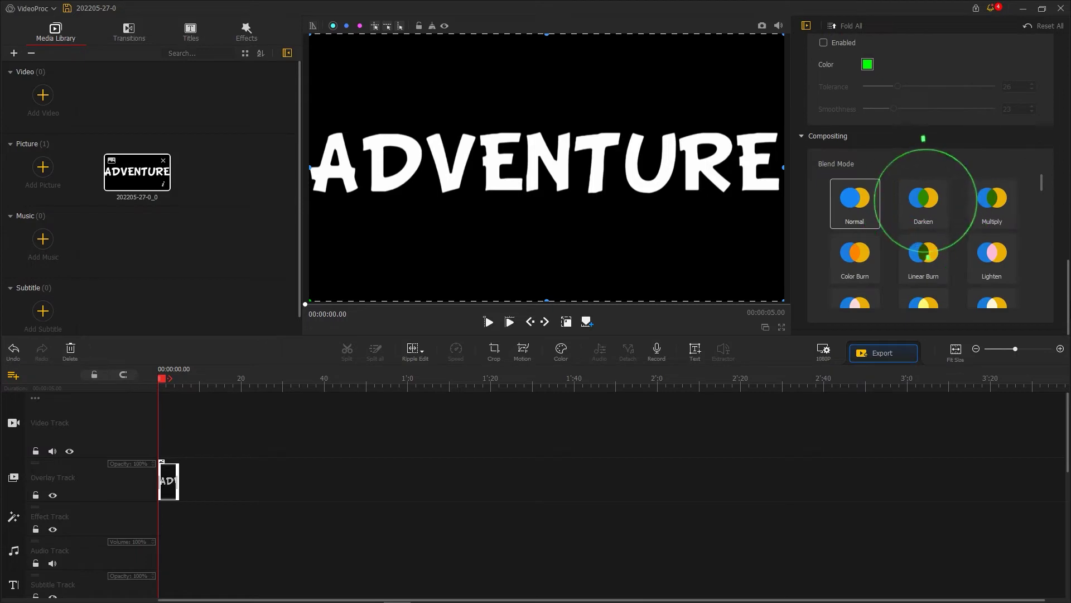
{"action": "left_click", "coordinate": [934, 220]}
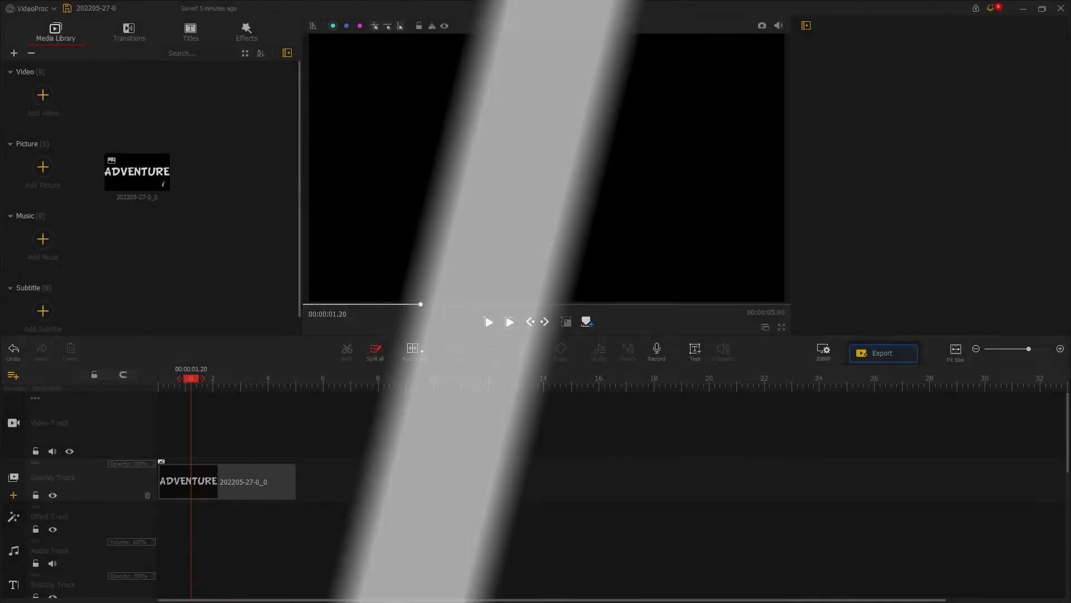
Add the Footage stripe image to the video track, trimmed to 1 second
{"action": "left_click_drag", "start_coordinate": [945, 101], "coordinate": [159, 404]}
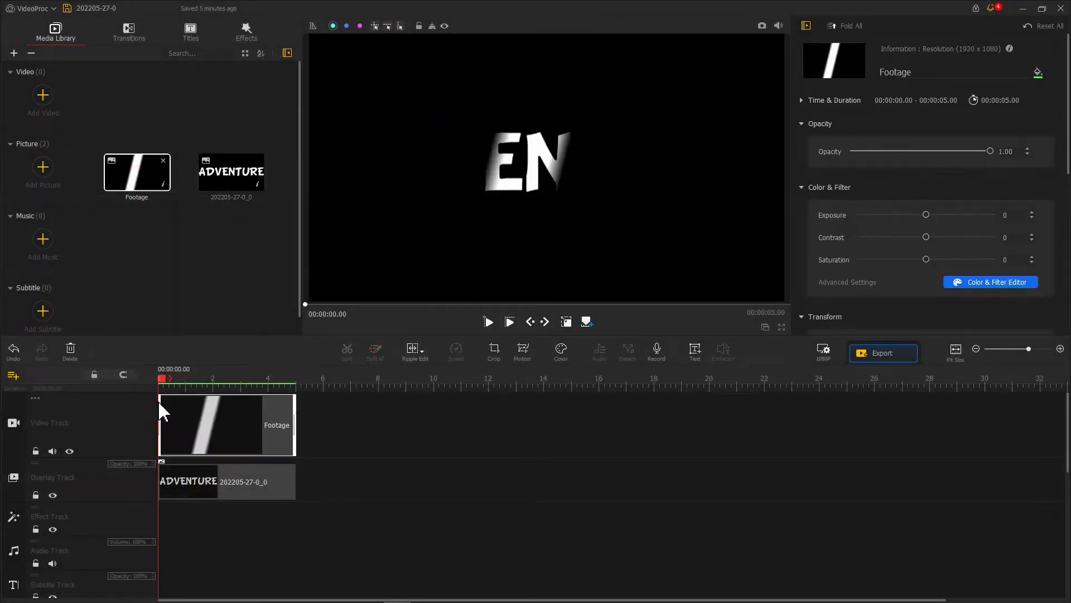
{"action": "left_click_drag", "start_coordinate": [294, 414], "coordinate": [185, 418]}
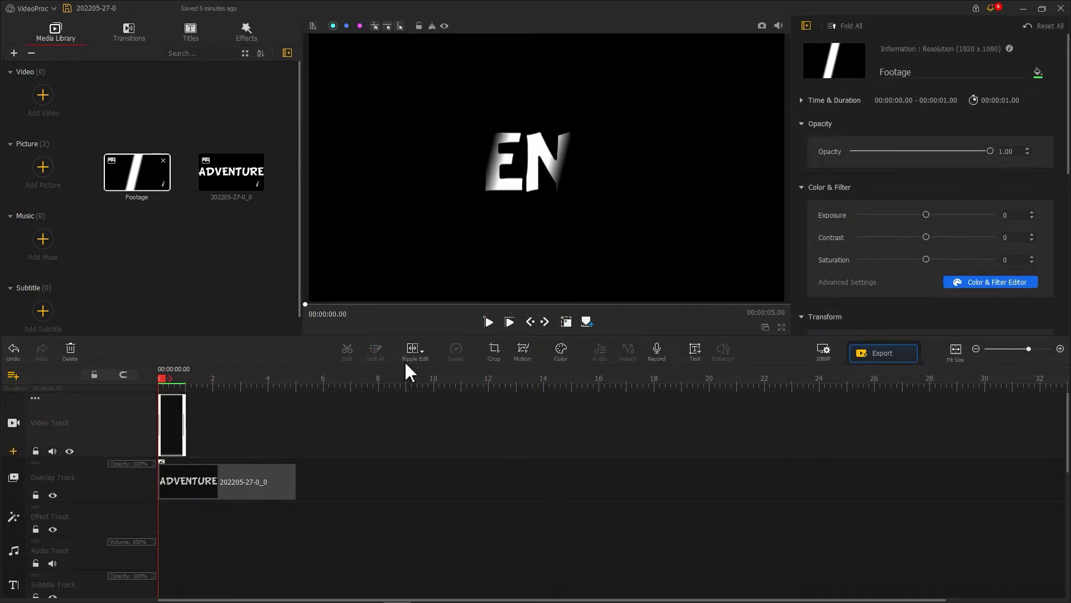
{"action": "left_click", "coordinate": [524, 351]}
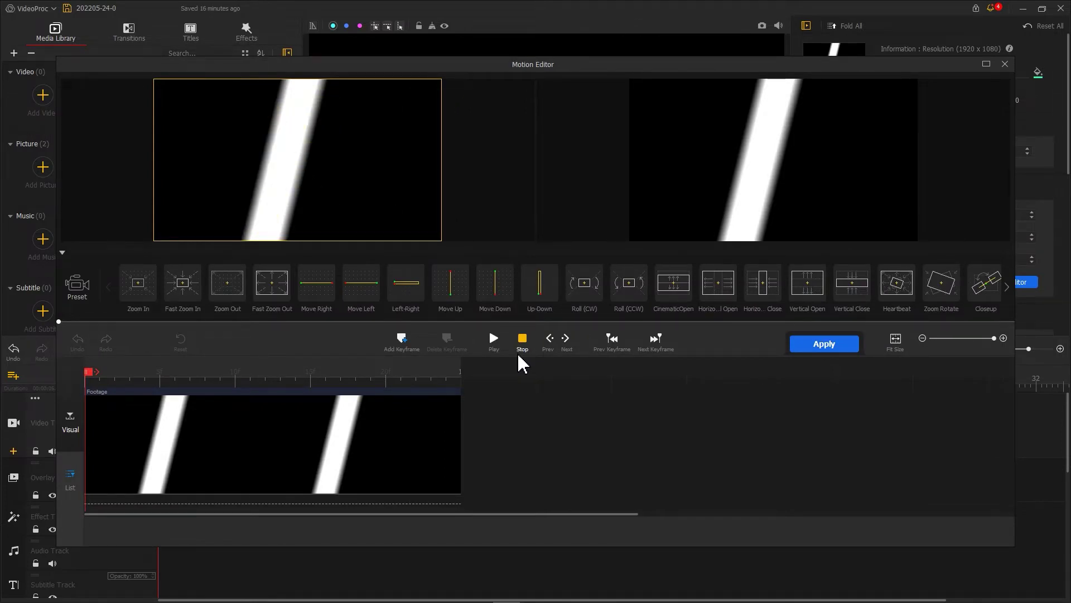
Add motion keyframes at 0 and 1 second, enlarging the end keyframe's frame to full 1920x1080
{"action": "left_click", "coordinate": [402, 345]}
{"action": "left_click_drag", "start_coordinate": [89, 379], "coordinate": [442, 370]}
{"action": "left_click", "coordinate": [413, 347]}
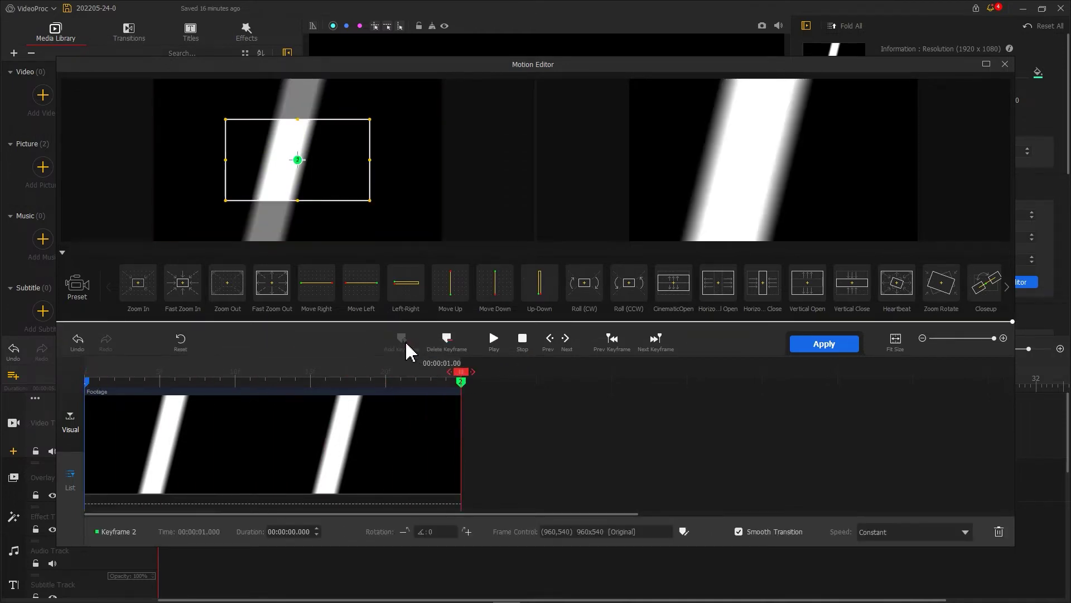
{"action": "left_click_drag", "start_coordinate": [370, 200], "coordinate": [424, 233]}
{"action": "left_click_drag", "start_coordinate": [225, 119], "coordinate": [154, 79]}
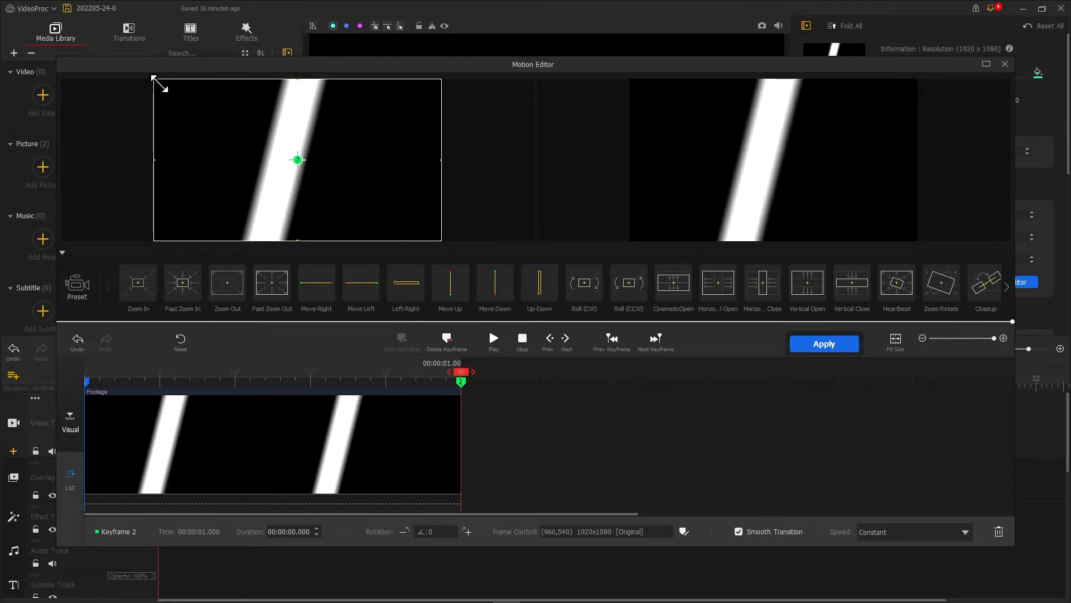
Enlarge the first keyframe's frame, shift it left, preview the motion, and apply it
{"action": "left_click_drag", "start_coordinate": [461, 373], "coordinate": [88, 385]}
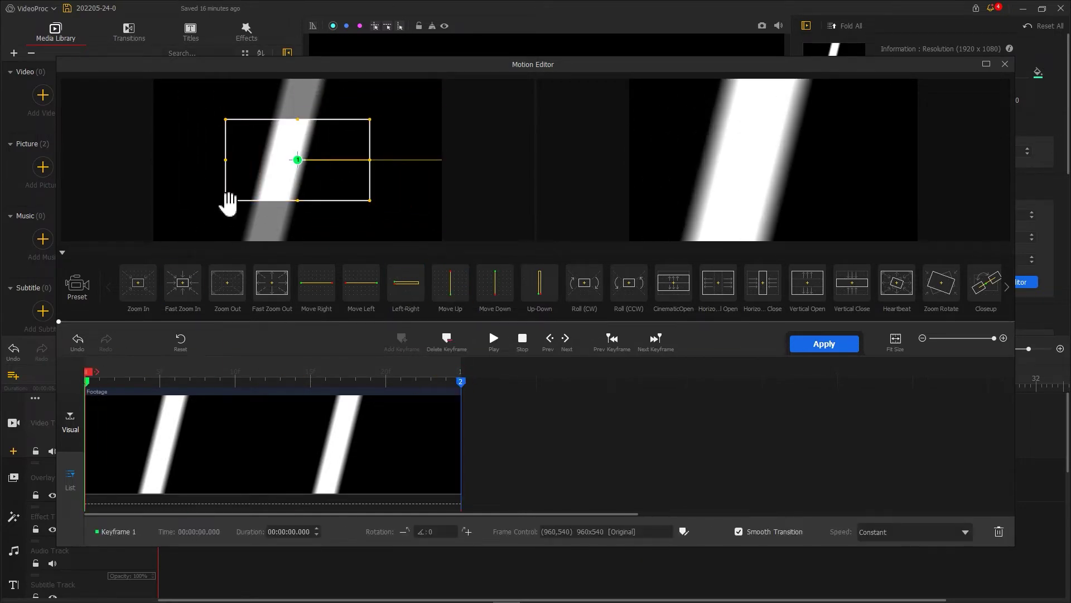
{"action": "left_click_drag", "start_coordinate": [226, 201], "coordinate": [155, 241]}
{"action": "left_click_drag", "start_coordinate": [368, 119], "coordinate": [229, 98]}
{"action": "key", "text": "space"}
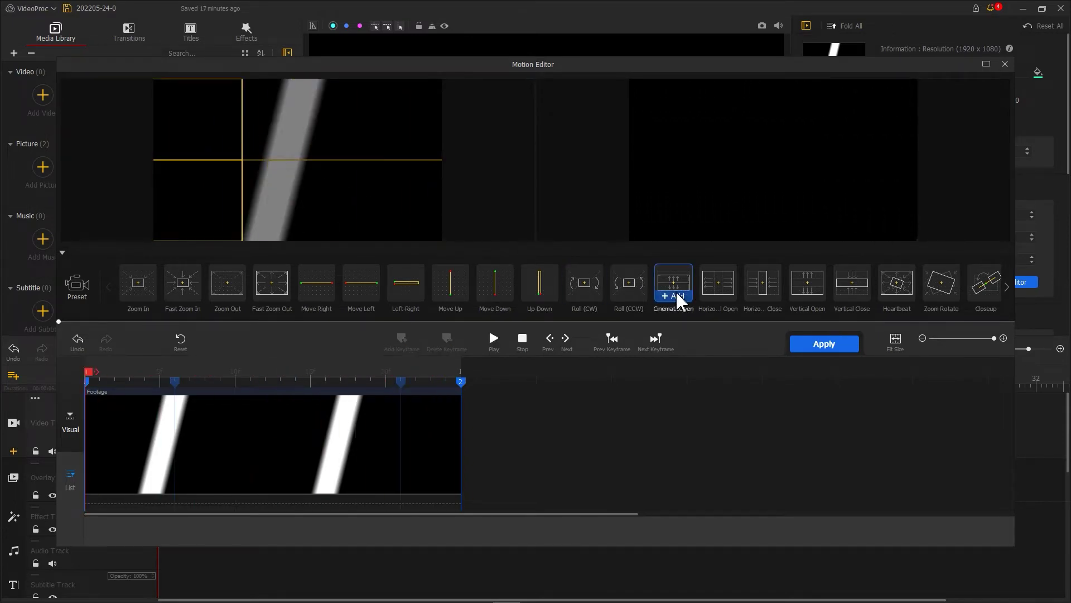
{"action": "left_click", "coordinate": [813, 345]}
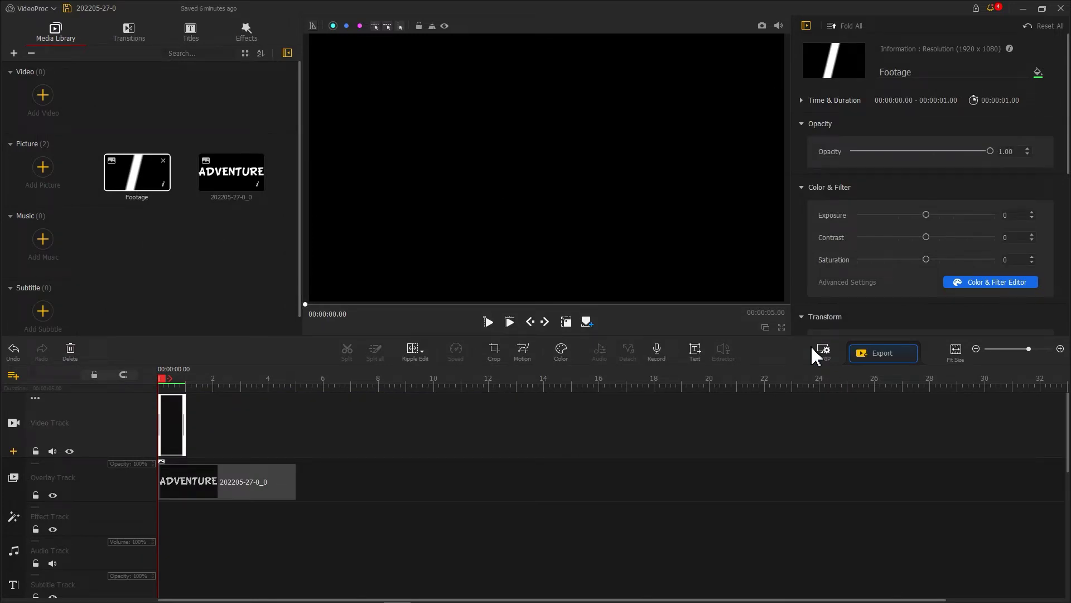
Play the preview, then copy and paste the ADVENTURE clip to duplicate it
{"action": "key", "text": "space"}
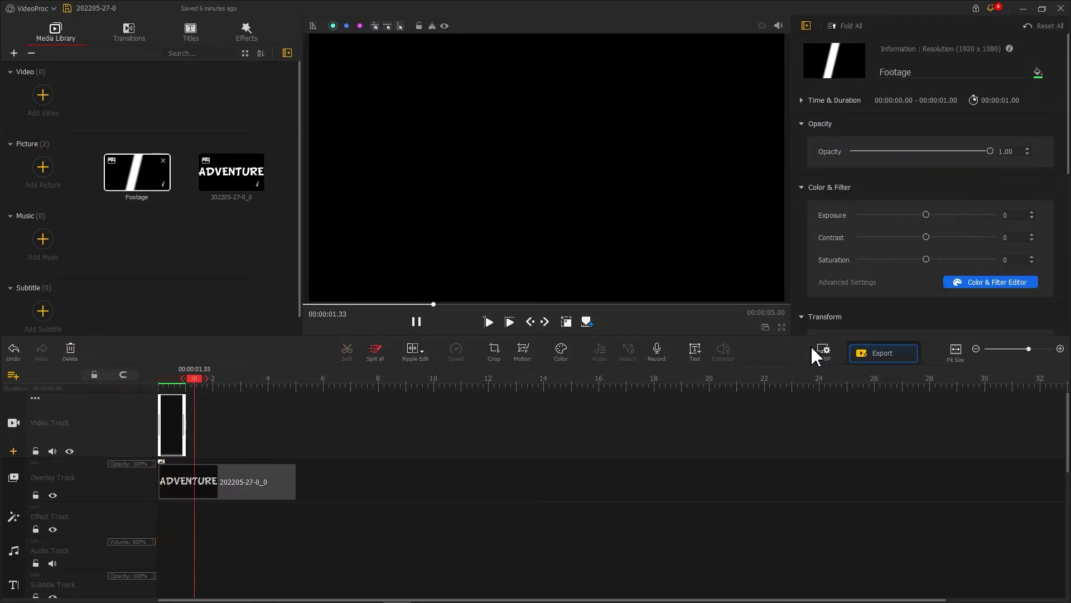
{"action": "left_click", "coordinate": [210, 478]}
{"action": "key", "text": "ctrl+c"}
{"action": "key", "text": "ctrl+v"}
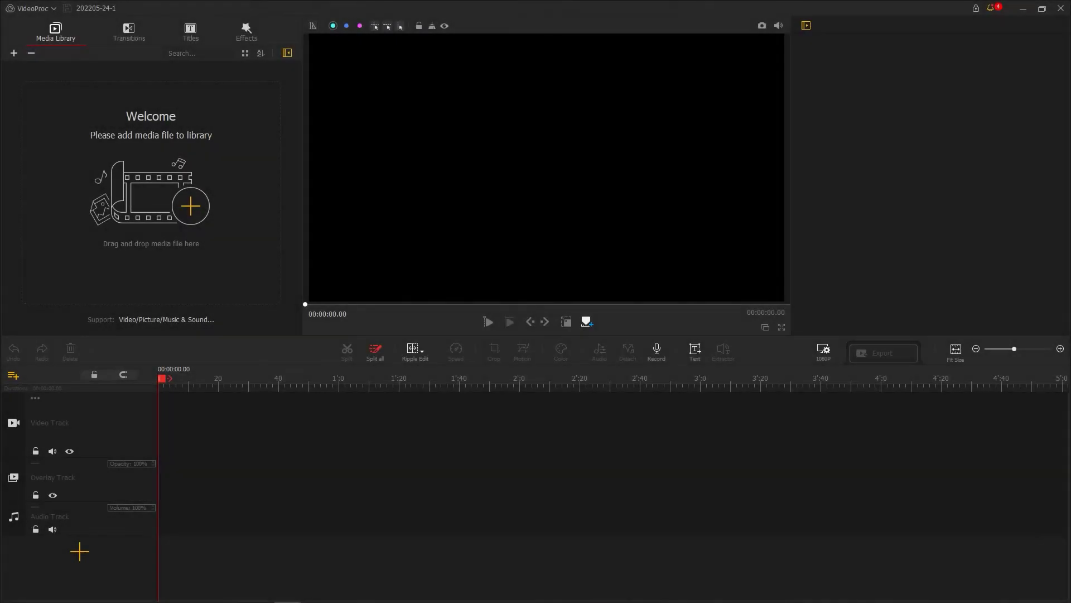
Import the footage2 video and place it on the overlay track
{"action": "left_click_drag", "start_coordinate": [911, 72], "coordinate": [231, 209]}
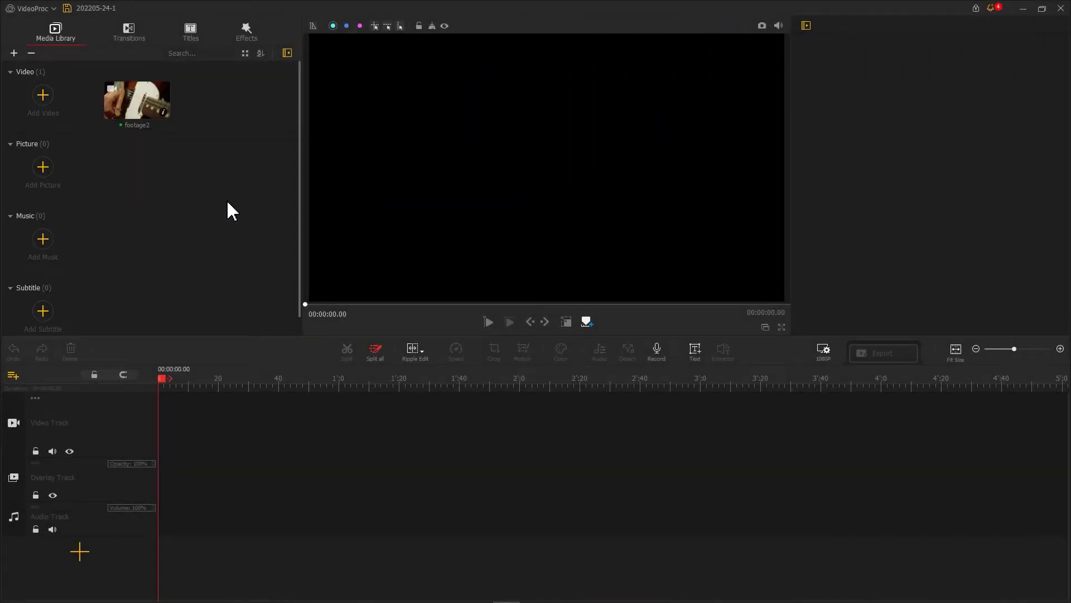
{"action": "left_click_drag", "start_coordinate": [148, 110], "coordinate": [161, 483]}
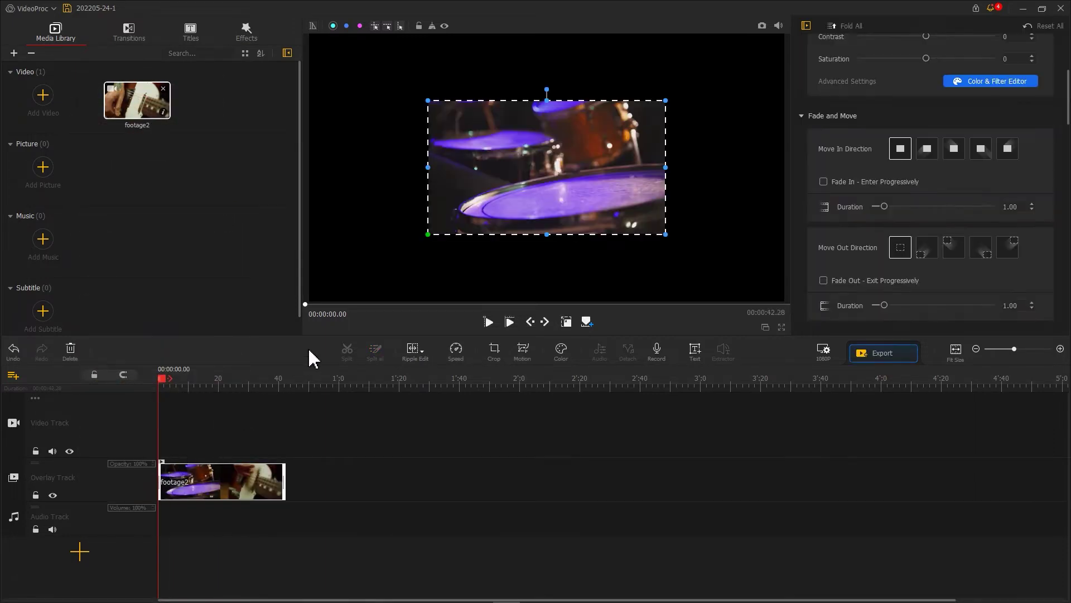
Enlarge the drum footage to fill the frame and crop it to 2.35:1 (1920x817)
{"action": "left_click_drag", "start_coordinate": [430, 234], "coordinate": [297, 308]}
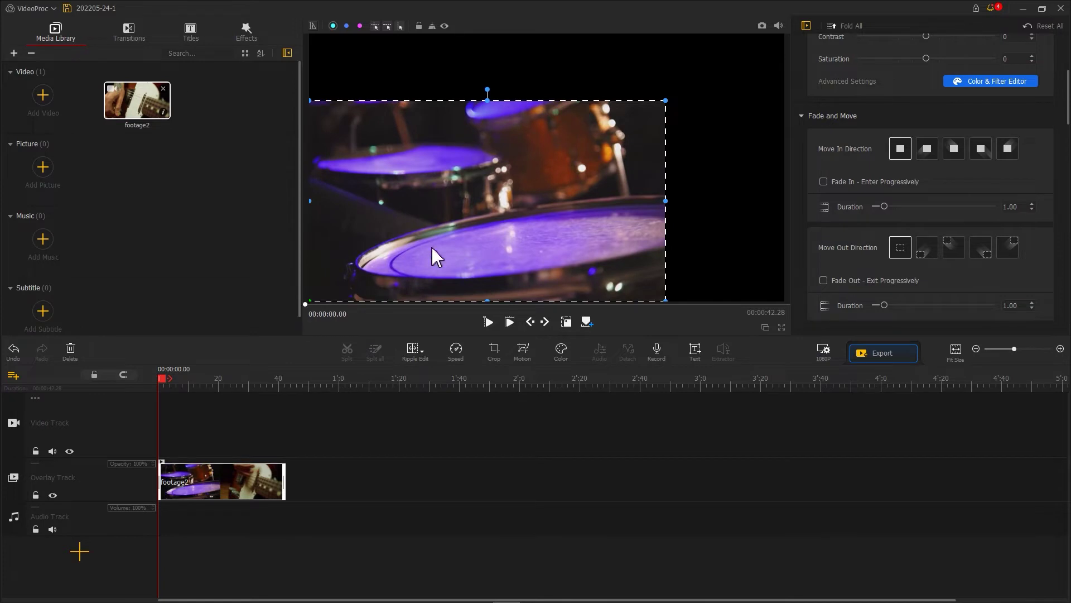
{"action": "left_click_drag", "start_coordinate": [665, 98], "coordinate": [700, 63]}
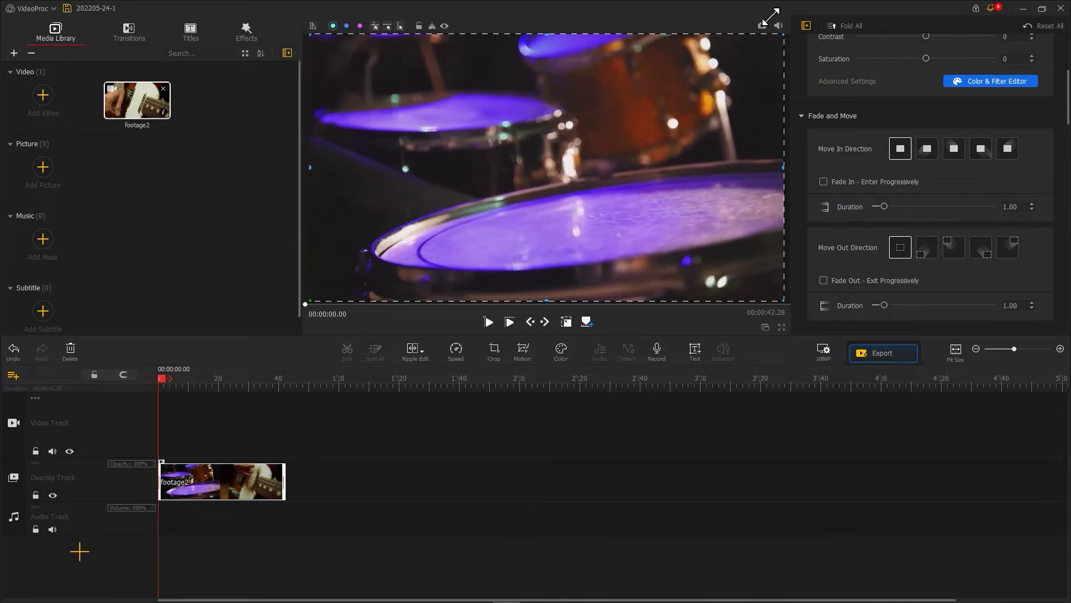
{"action": "left_click", "coordinate": [495, 351]}
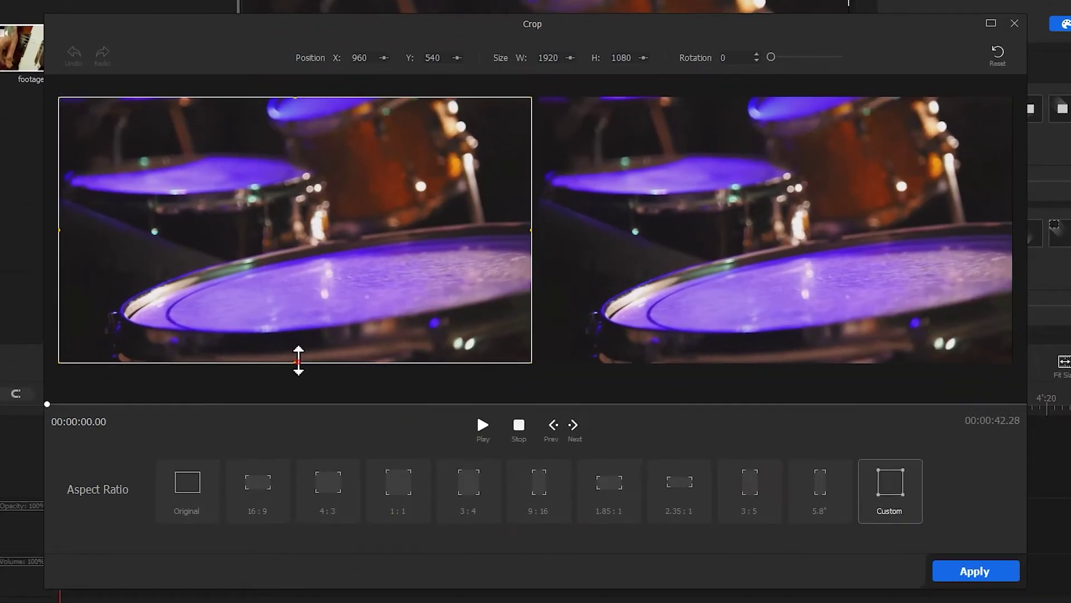
{"action": "left_click_drag", "start_coordinate": [299, 361], "coordinate": [296, 333]}
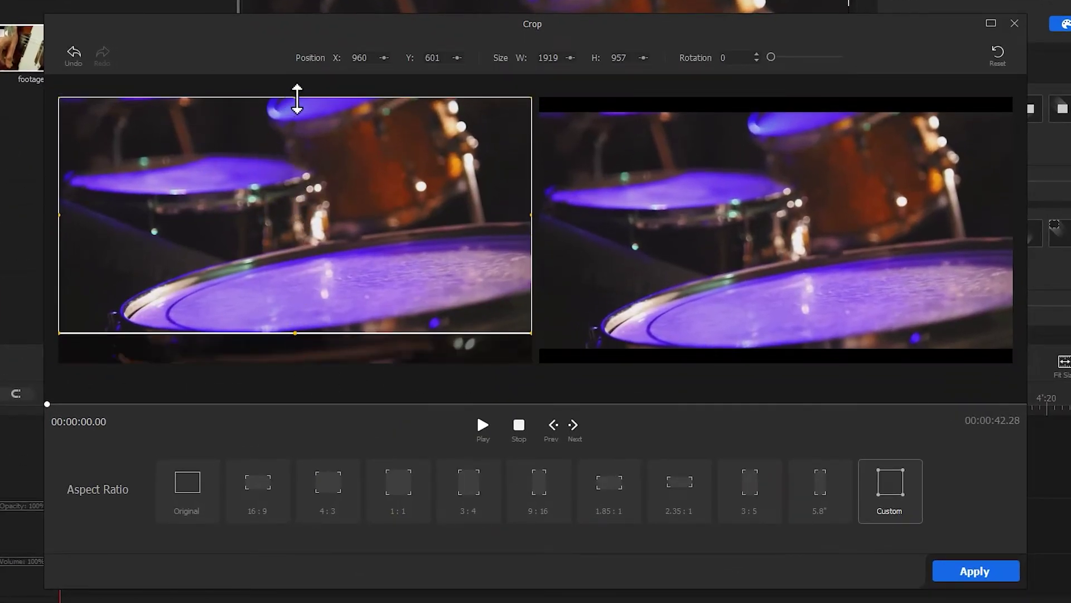
{"action": "left_click_drag", "start_coordinate": [297, 99], "coordinate": [301, 130]}
{"action": "key", "text": "ctrl+z"}
{"action": "key", "text": "ctrl+z"}
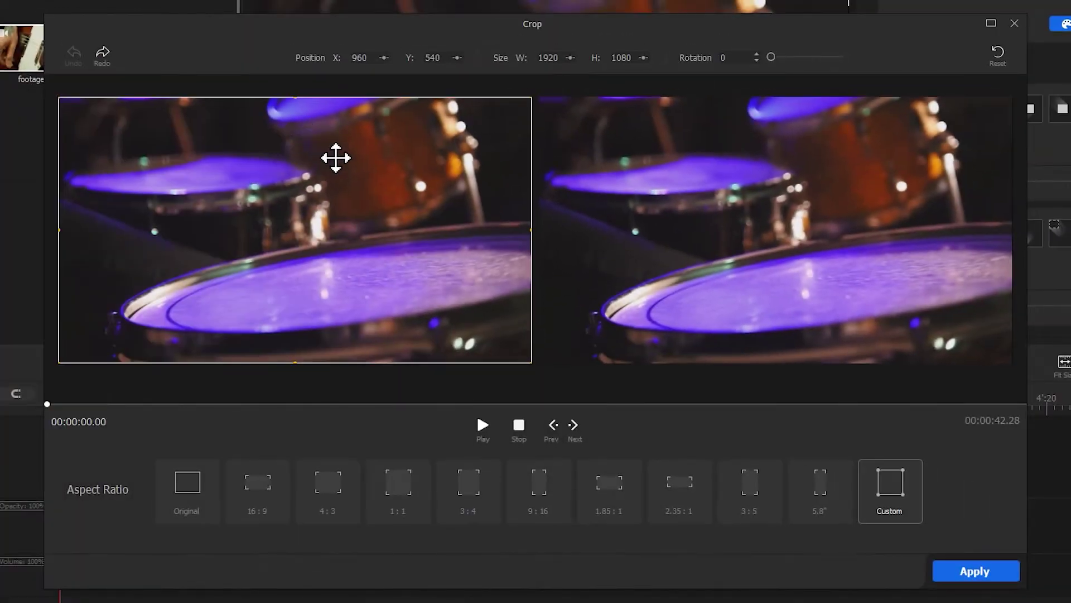
{"action": "left_click", "coordinate": [690, 488]}
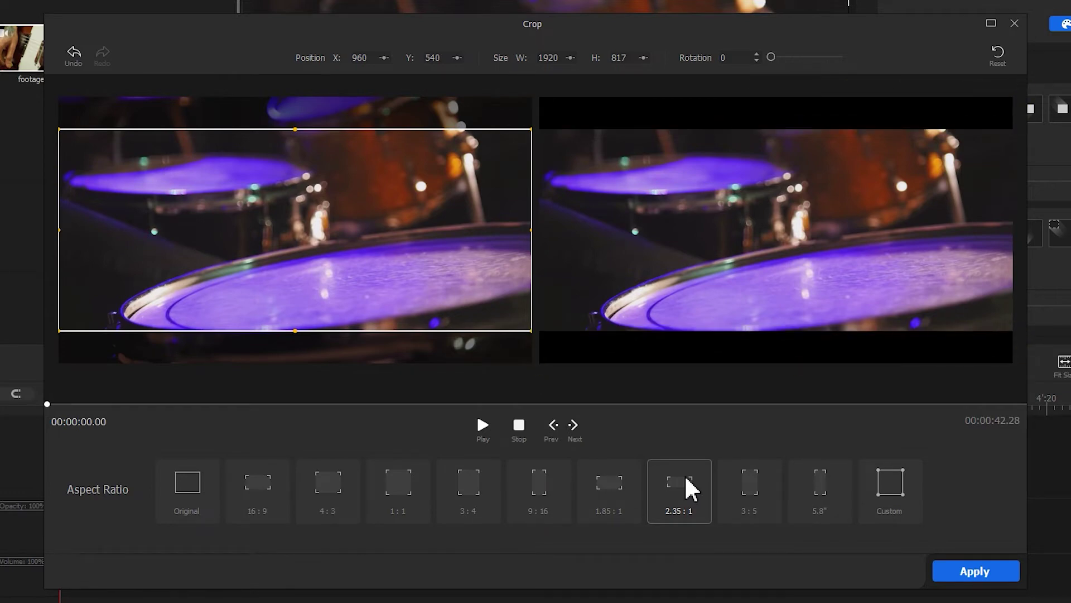
{"action": "left_click", "coordinate": [943, 565]}
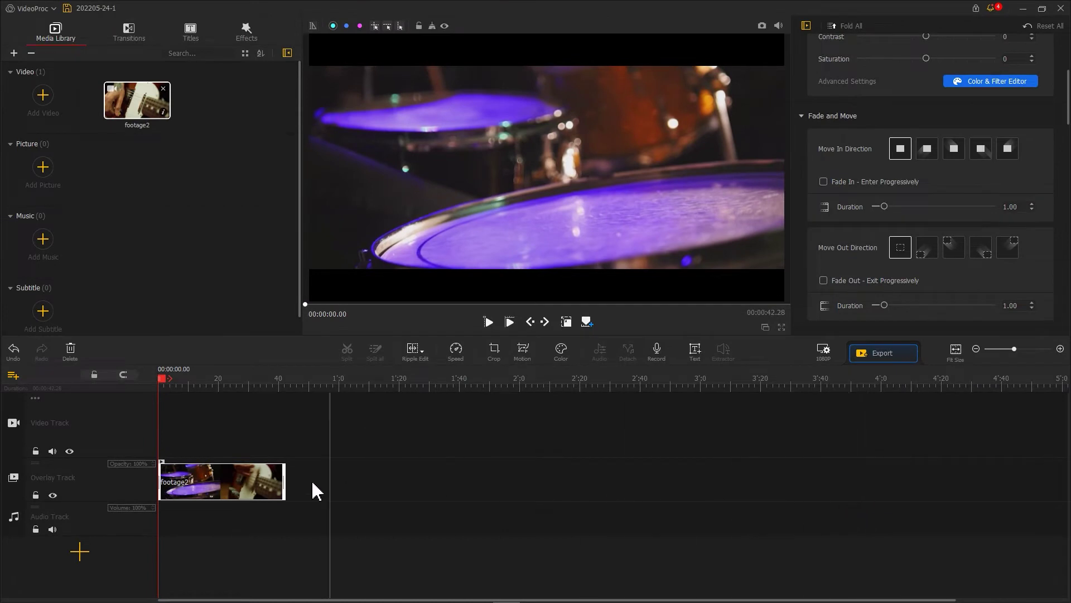
Add Overlay Track1, move footage2 onto it, and move the playhead past the clip's end
{"action": "left_click", "coordinate": [13, 498]}
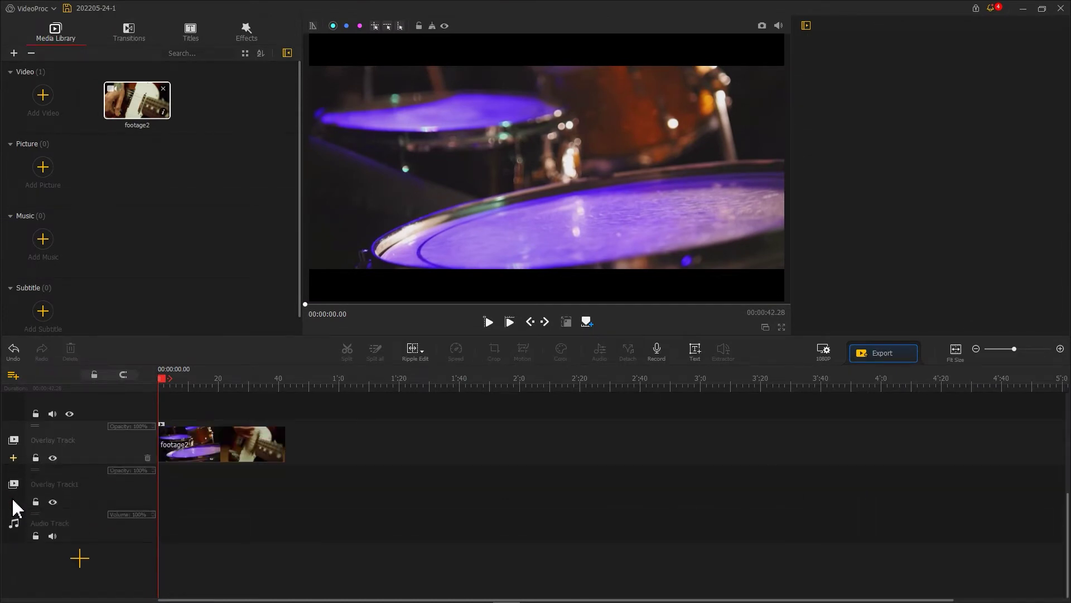
{"action": "left_click_drag", "start_coordinate": [198, 454], "coordinate": [187, 485]}
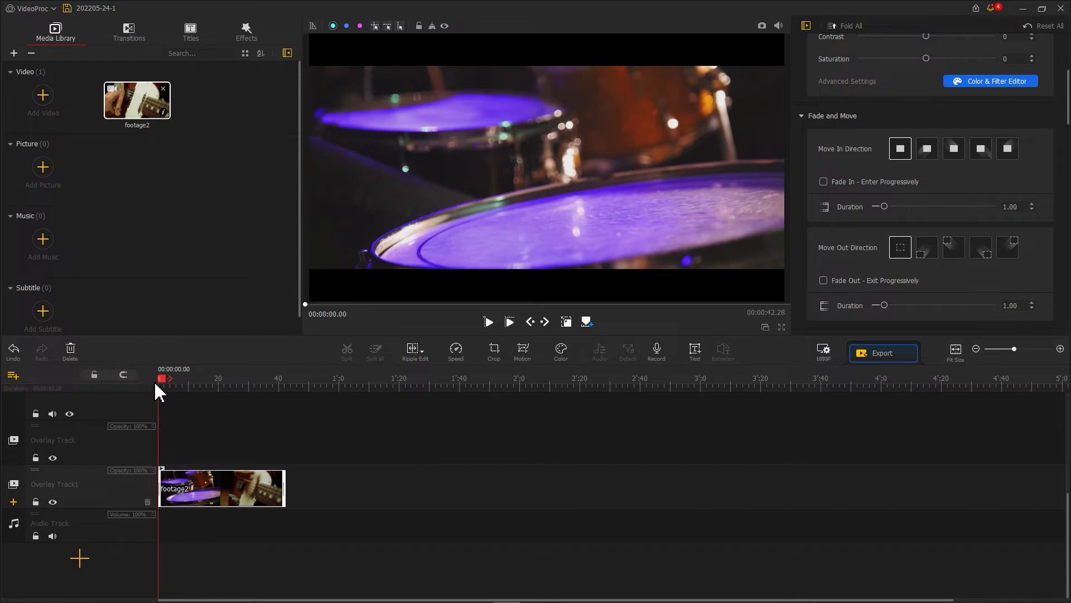
{"action": "left_click_drag", "start_coordinate": [163, 382], "coordinate": [340, 382]}
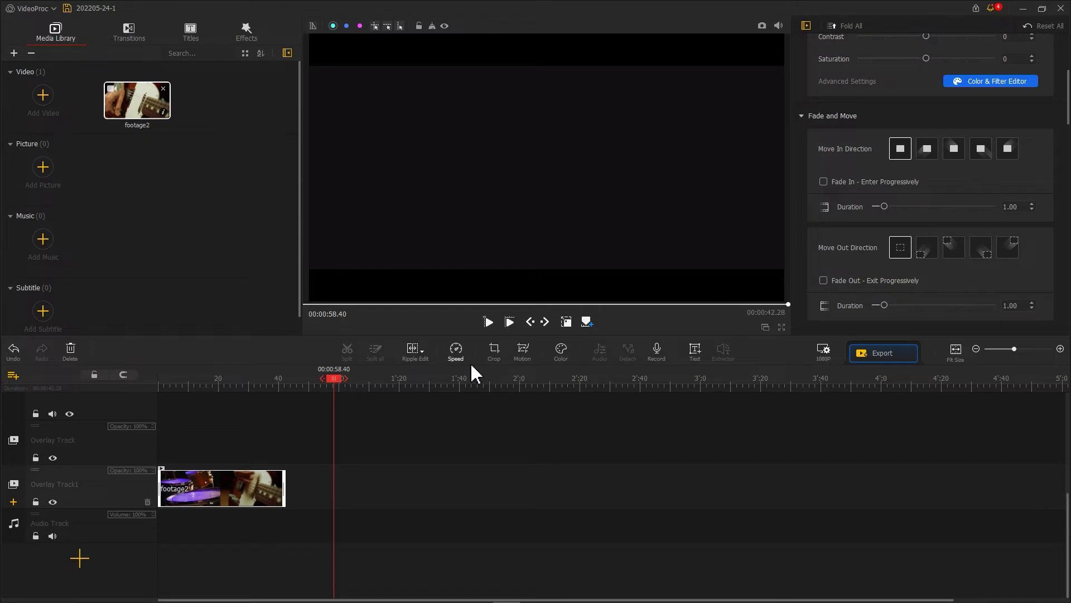
Add a 'Text Here' title at the playhead and edit it to read 'Text lyrics Here'
{"action": "left_click", "coordinate": [700, 350]}
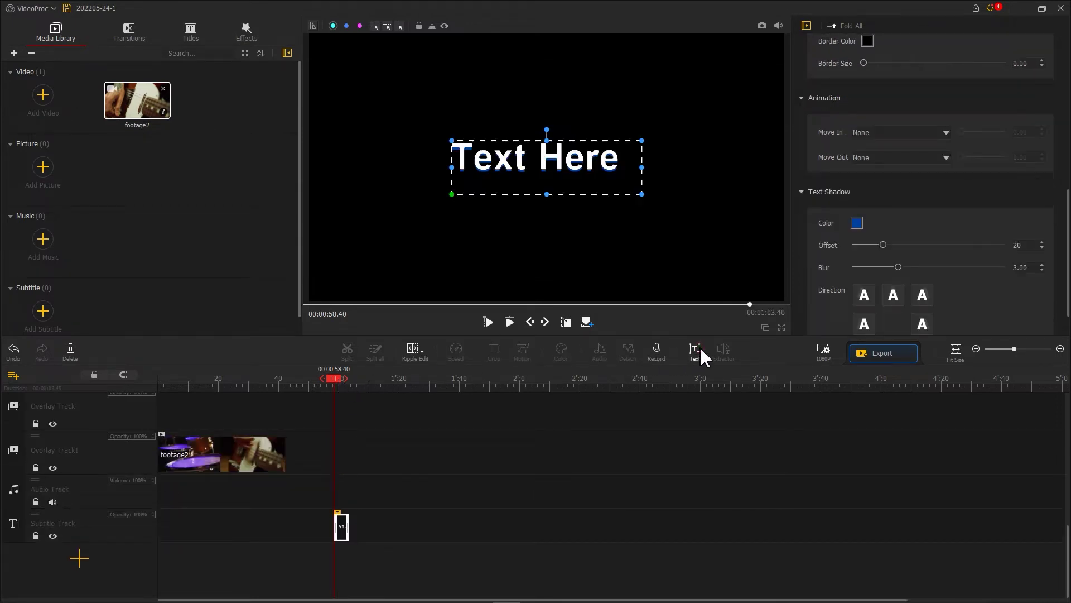
{"action": "scroll", "coordinate": [904, 222], "scroll_direction": "up", "scroll_amount": 10}
{"action": "double_click", "coordinate": [876, 182]}
{"action": "type", "text": "lyrics Here"}
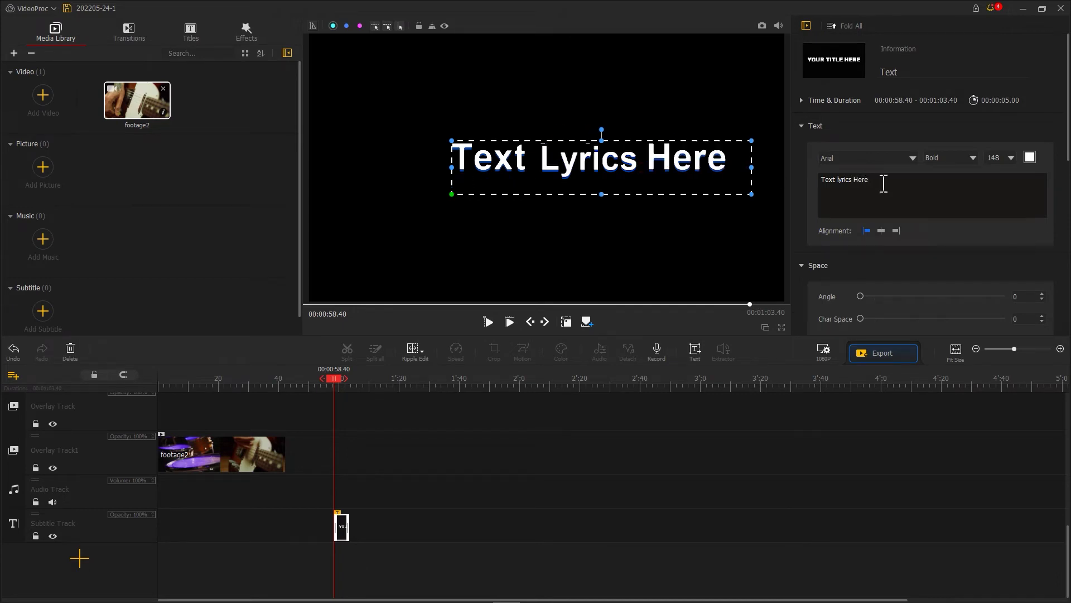
Set the Text Shadow Offset to 0, reposition the title, and take a snapshot of the frame
{"action": "scroll", "coordinate": [883, 183], "scroll_direction": "down", "scroll_amount": 6}
{"action": "left_click_drag", "start_coordinate": [883, 208], "coordinate": [830, 210]}
{"action": "left_click_drag", "start_coordinate": [681, 144], "coordinate": [651, 147]}
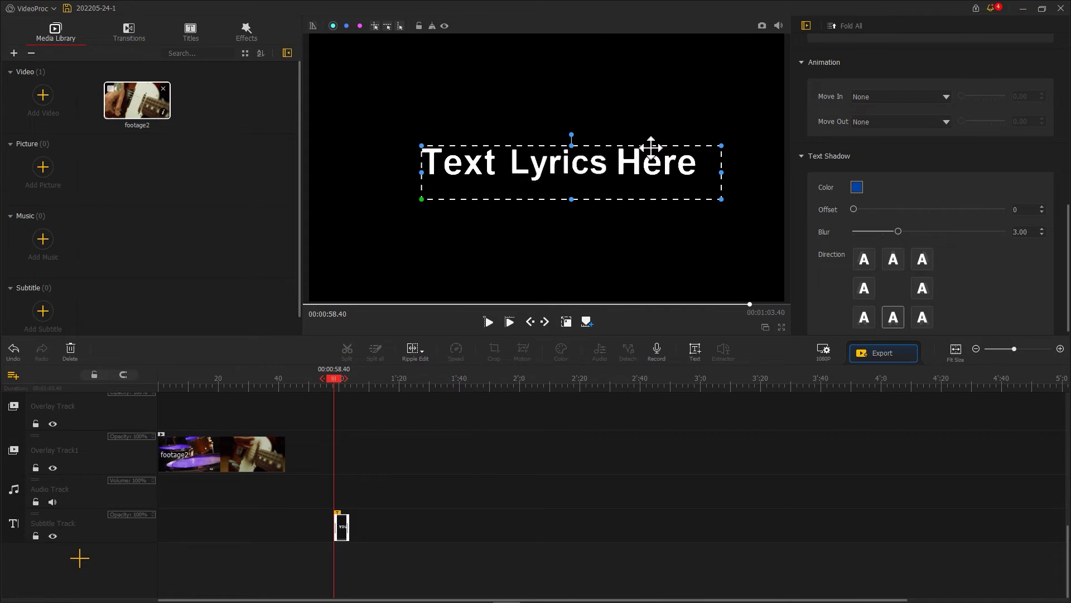
{"action": "left_click", "coordinate": [762, 25]}
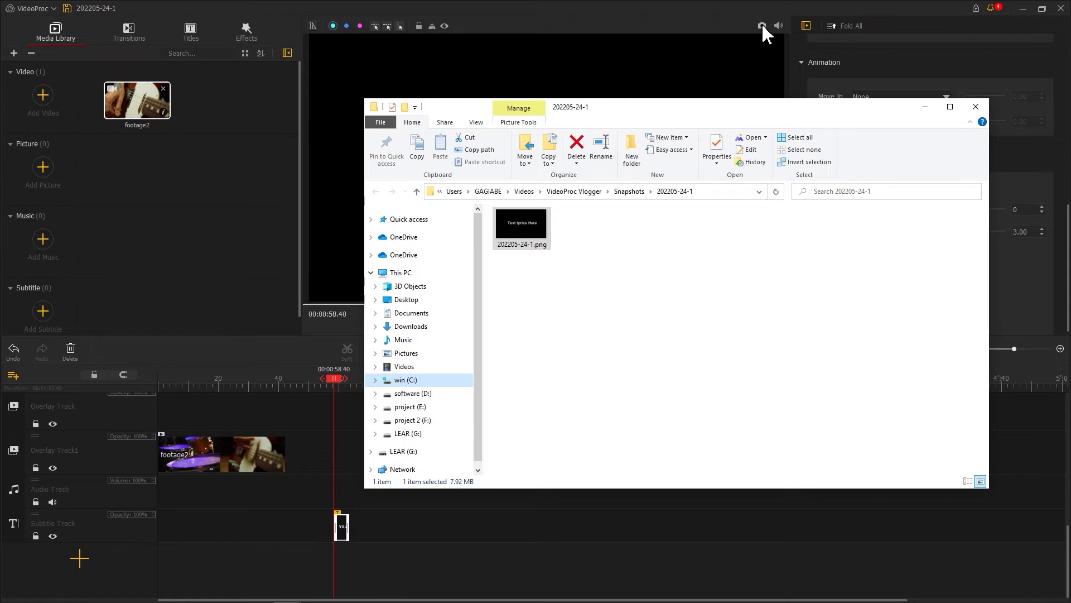
Import the 202205-24-1.png snapshot from the Snapshots folder into the Media Library
{"action": "left_click_drag", "start_coordinate": [534, 229], "coordinate": [254, 199]}
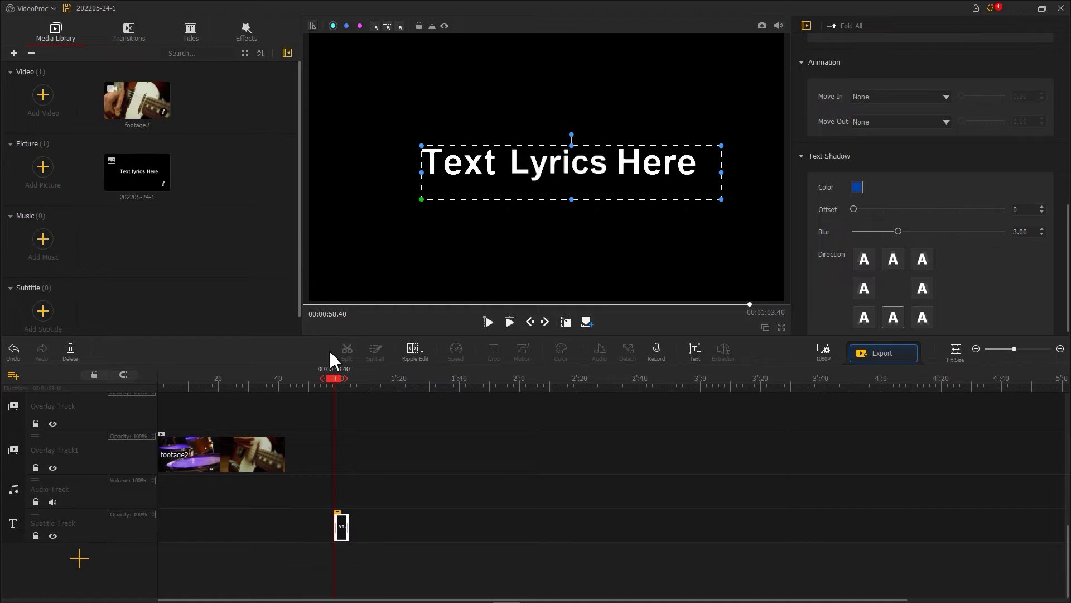
Delete the subtitle text clip from the timeline and return the playhead to the start
{"action": "right_click", "coordinate": [342, 531]}
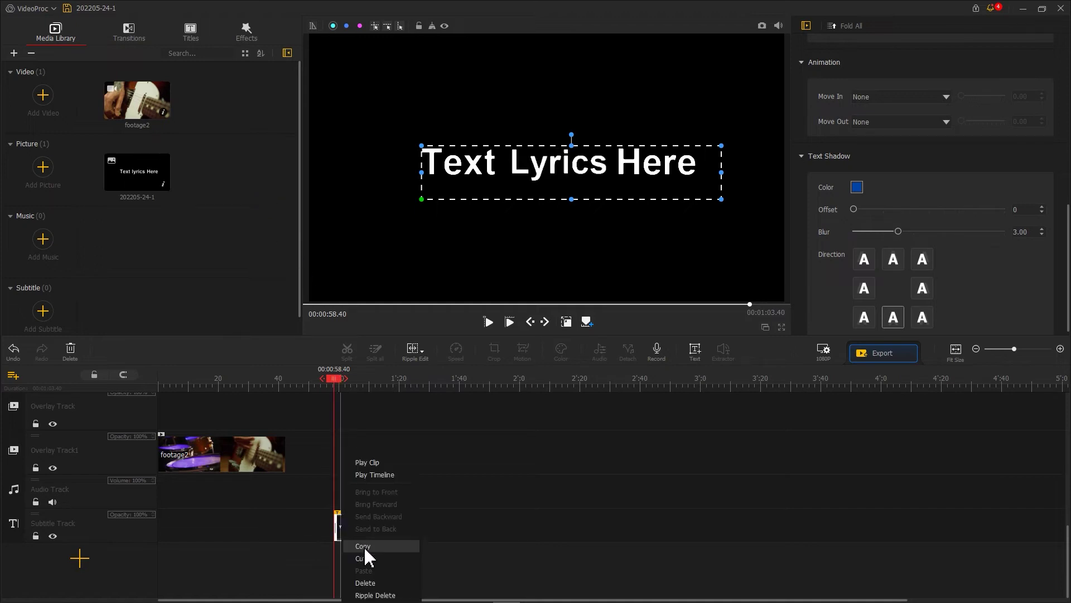
{"action": "left_click", "coordinate": [383, 584]}
{"action": "left_click_drag", "start_coordinate": [286, 379], "coordinate": [119, 383]}
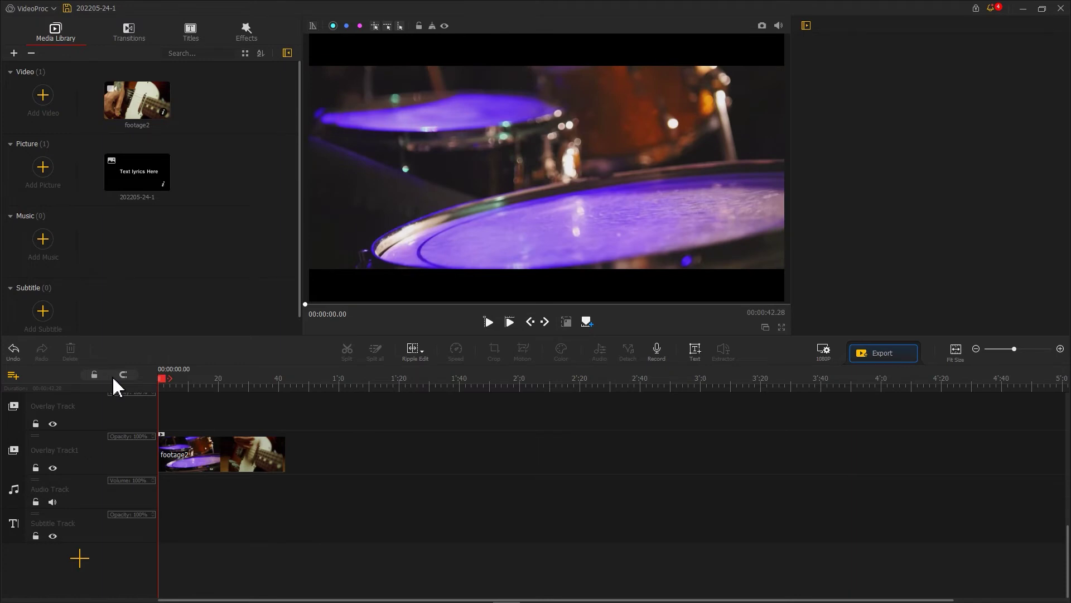
Place the text snapshot on the Overlay Track, lock the footage track, and scale it to 0.32 in the bottom bar
{"action": "left_click_drag", "start_coordinate": [135, 177], "coordinate": [166, 487]}
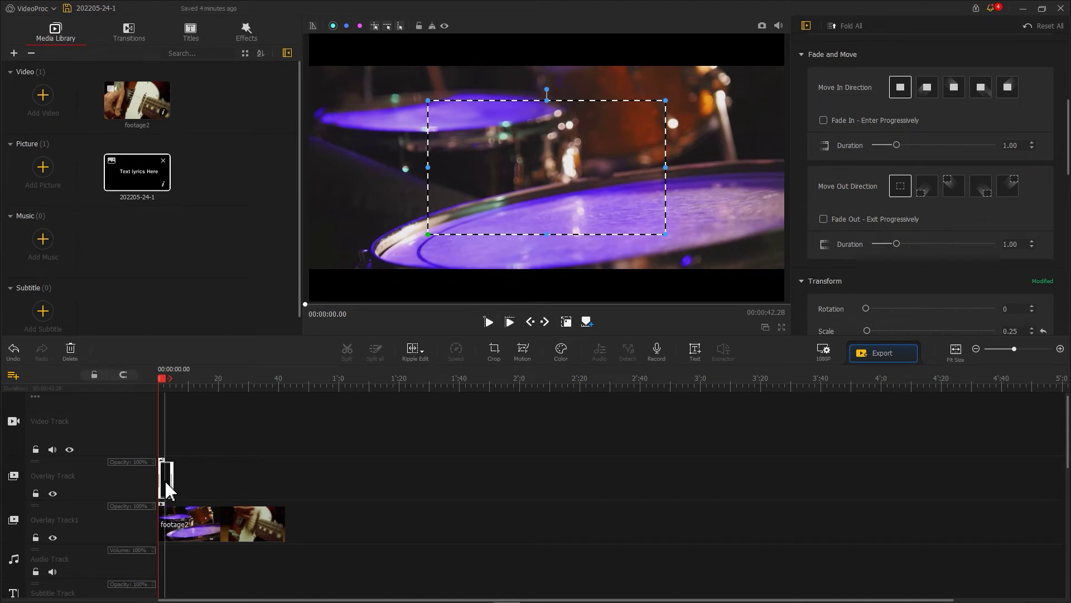
{"action": "left_click", "coordinate": [36, 535]}
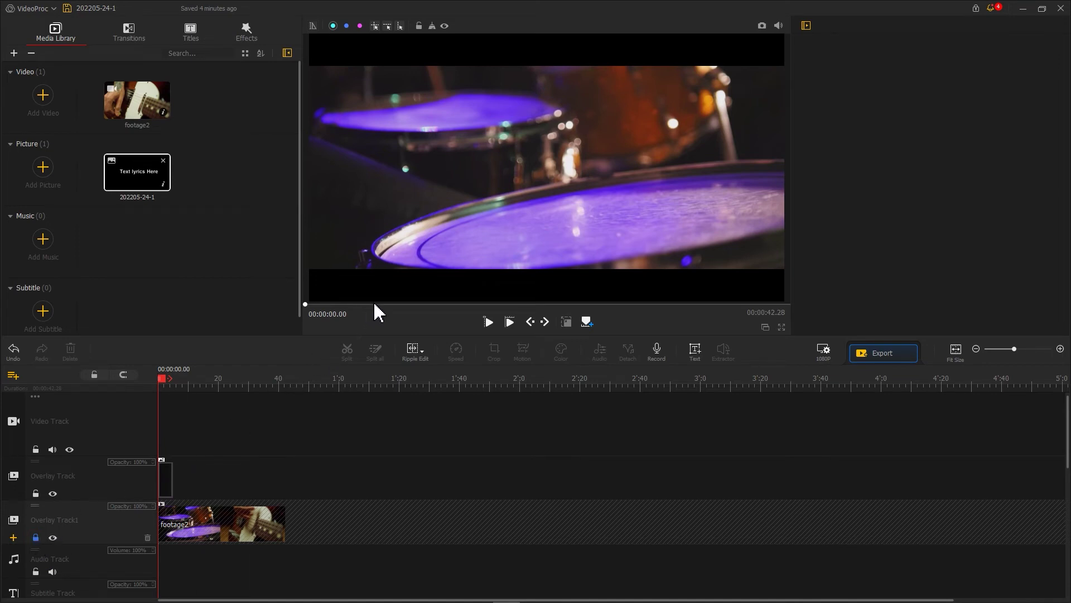
{"action": "left_click_drag", "start_coordinate": [529, 177], "coordinate": [487, 288]}
{"action": "left_click_drag", "start_coordinate": [620, 222], "coordinate": [647, 210]}
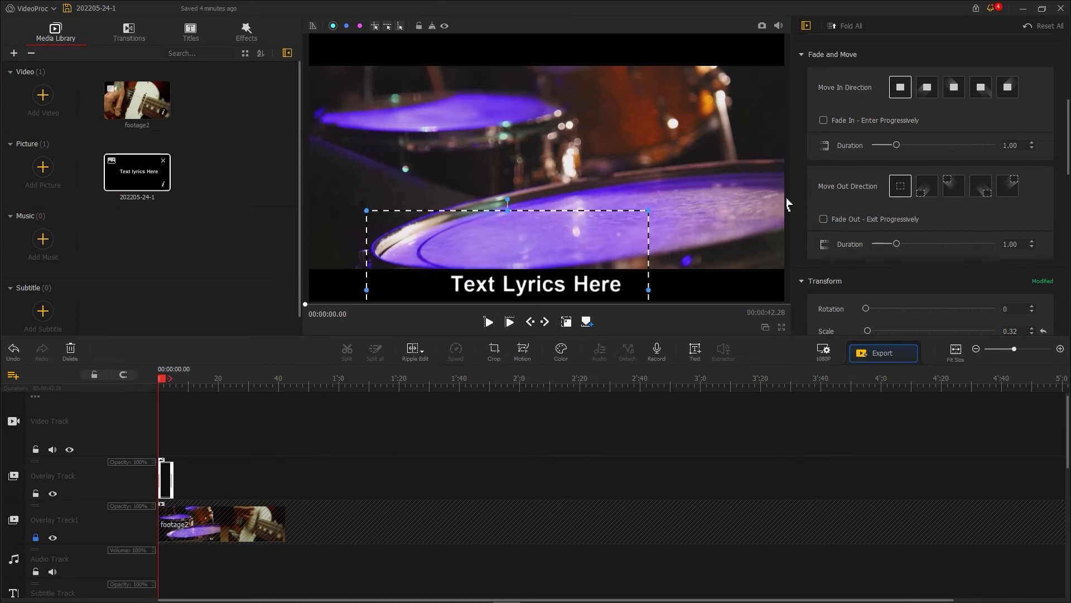
Give the text picture the Darken blend mode and import the flames video into the media library
{"action": "scroll", "coordinate": [882, 184], "scroll_direction": "down", "scroll_amount": 15}
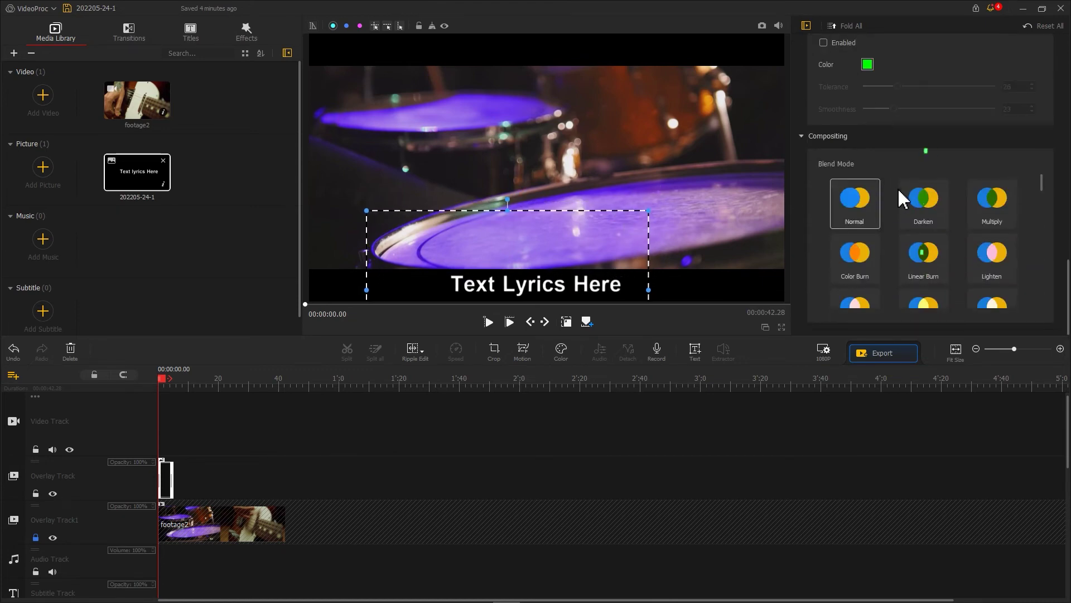
{"action": "left_click", "coordinate": [905, 202]}
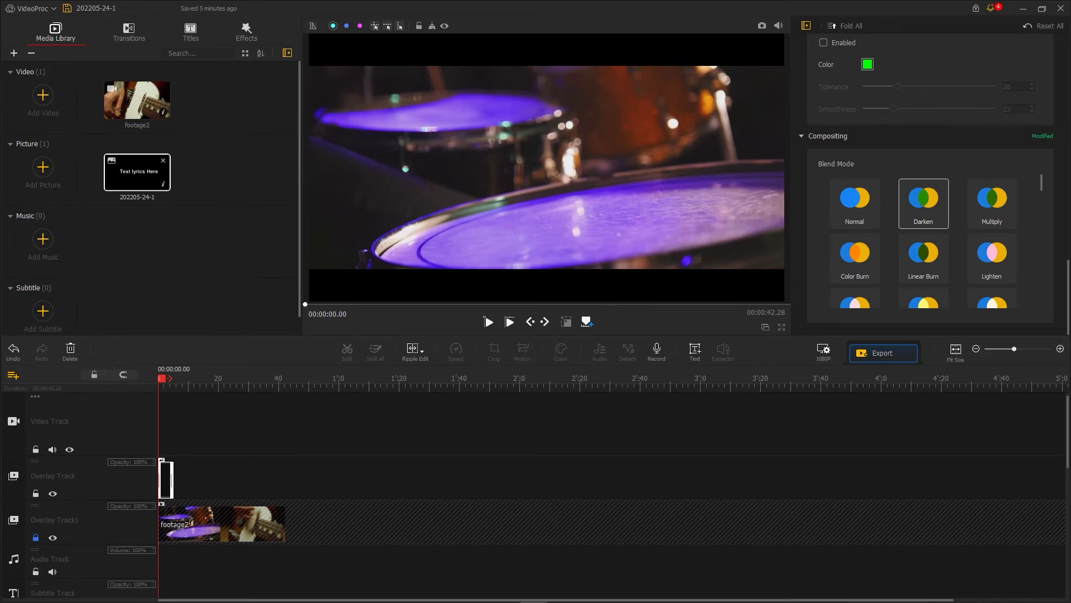
{"action": "left_click_drag", "start_coordinate": [982, 103], "coordinate": [195, 141]}
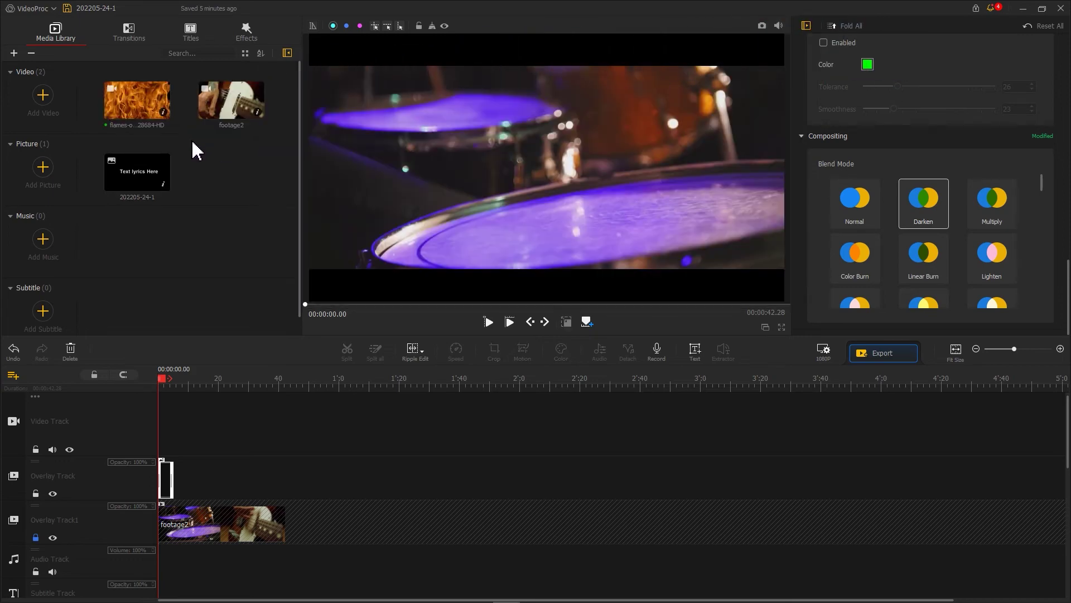
Put the flames video on the Video Track, shrink it behind the caption, and lengthen the picture clip to match
{"action": "left_click_drag", "start_coordinate": [147, 108], "coordinate": [152, 407]}
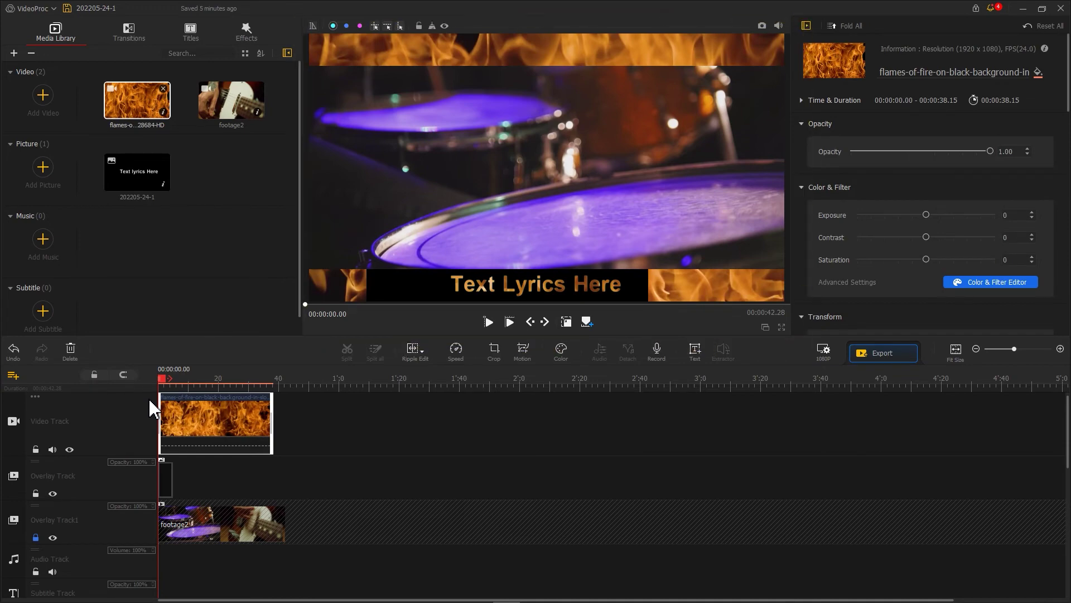
{"action": "left_click", "coordinate": [337, 51]}
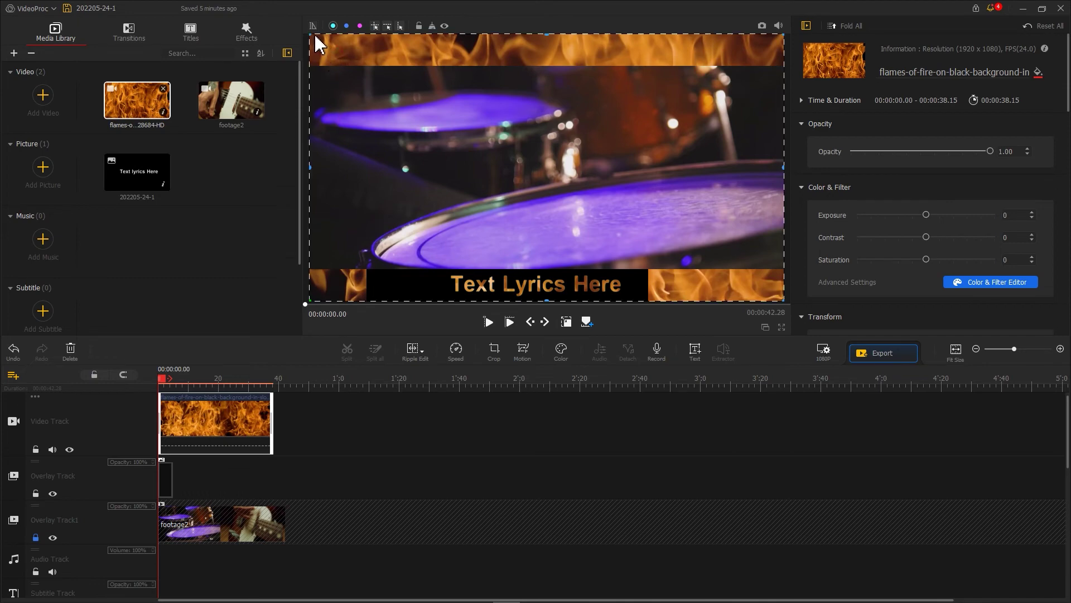
{"action": "left_click_drag", "start_coordinate": [304, 29], "coordinate": [533, 155]}
{"action": "left_click_drag", "start_coordinate": [693, 292], "coordinate": [550, 292]}
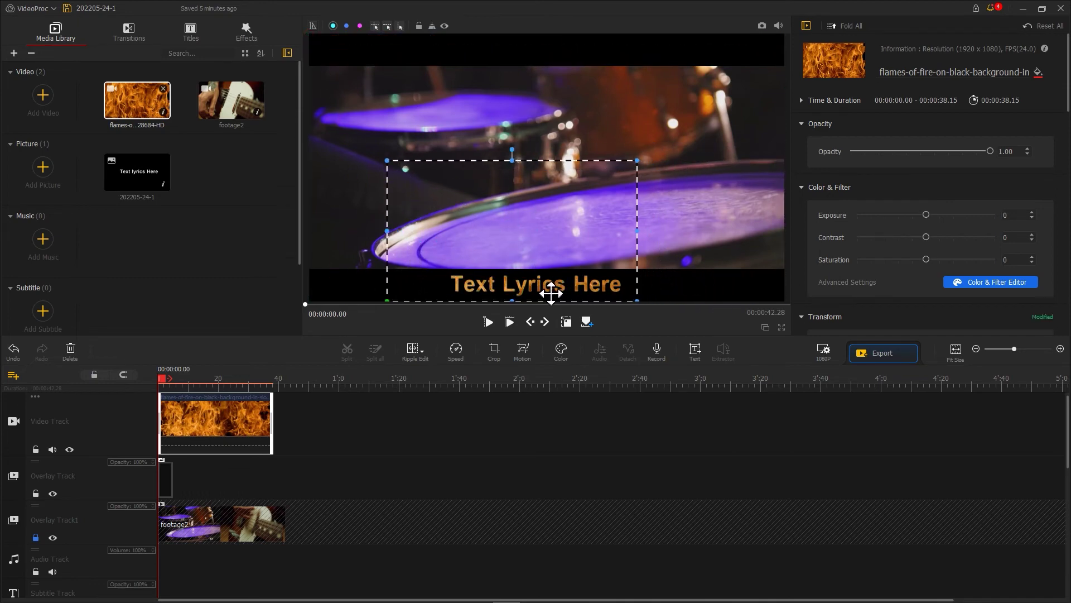
{"action": "left_click_drag", "start_coordinate": [172, 478], "coordinate": [271, 479]}
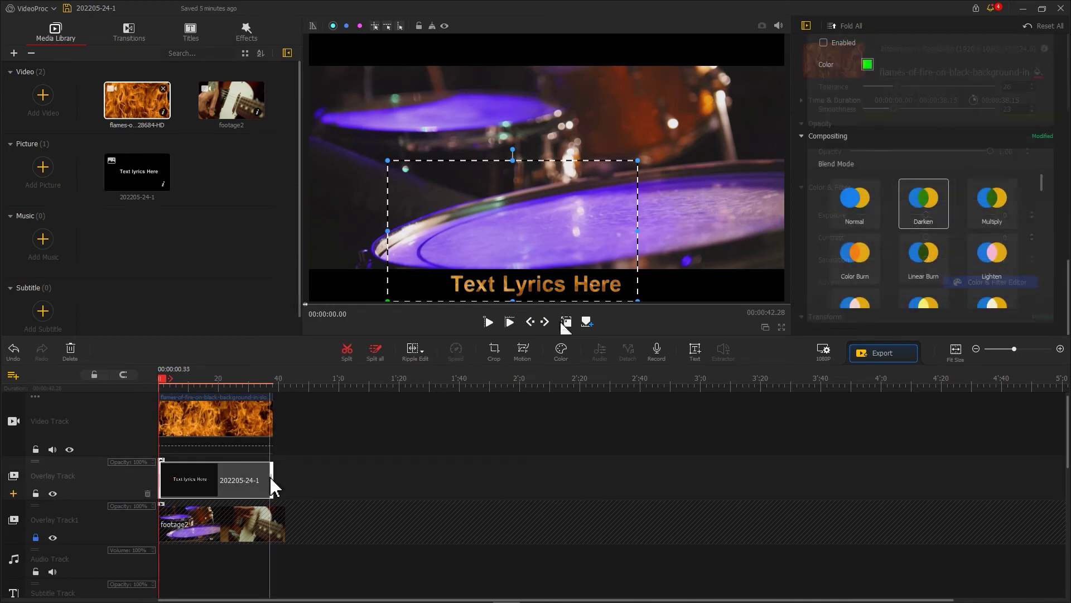